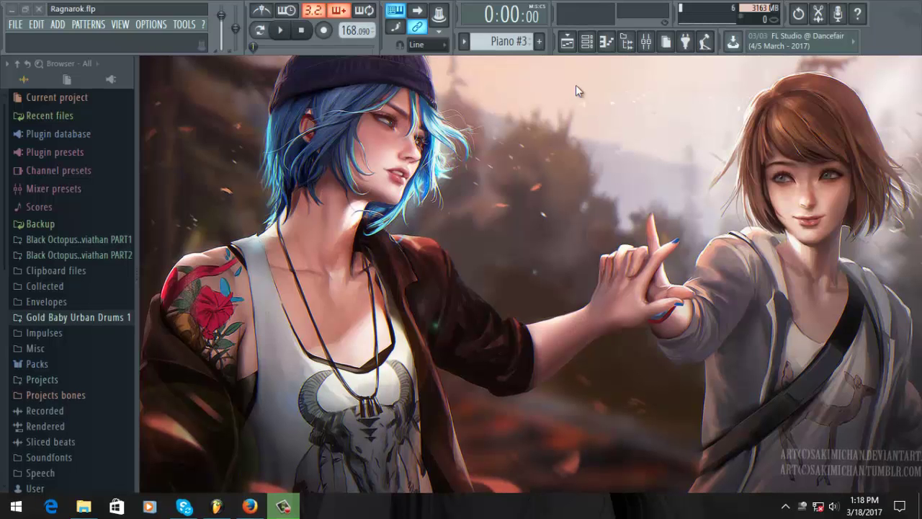
Step: Open the playlist and look over the full arrangement of the song, from the Piano track down to Master - Volume
left_click(567, 42)
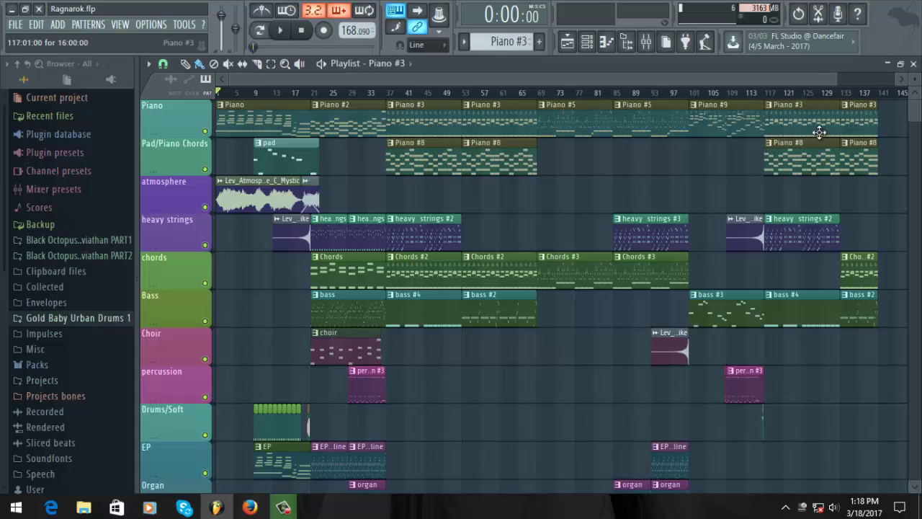
scroll(633, 315, "down", 10)
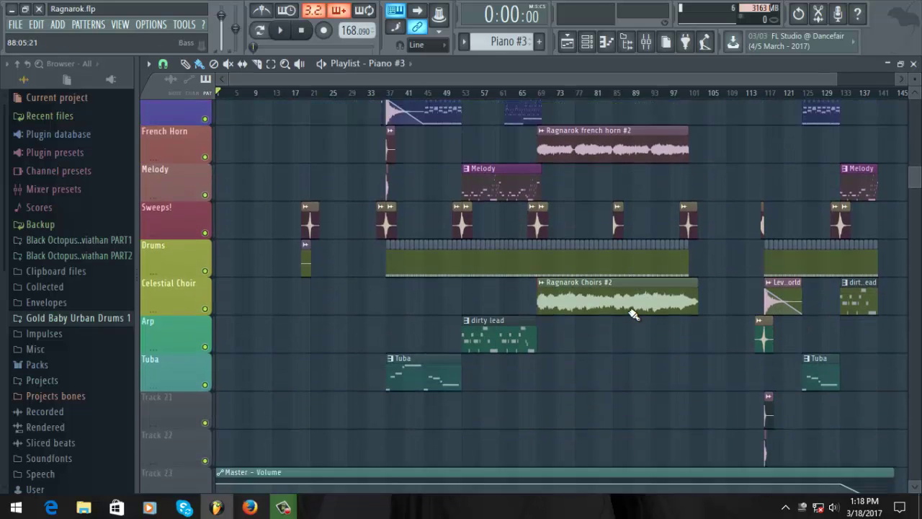
scroll(633, 315, "up", 8)
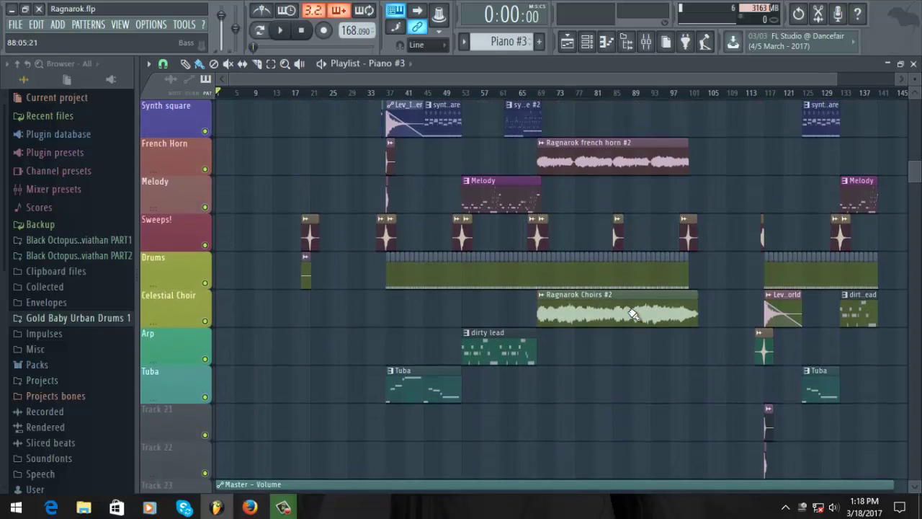
scroll(633, 315, "up", 7)
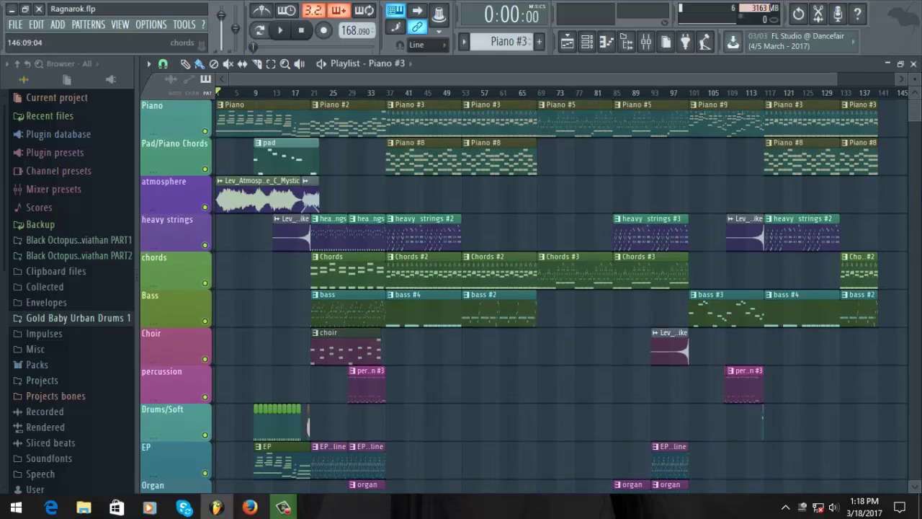
left_click_drag(835, 75, 527, 105)
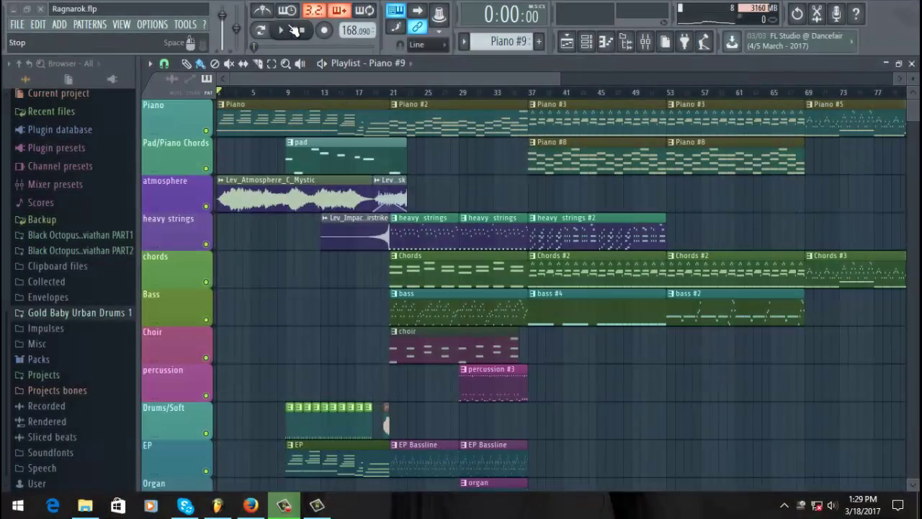
Step: Play the song from the start and examine the intro section across all playlist tracks
left_click(282, 30)
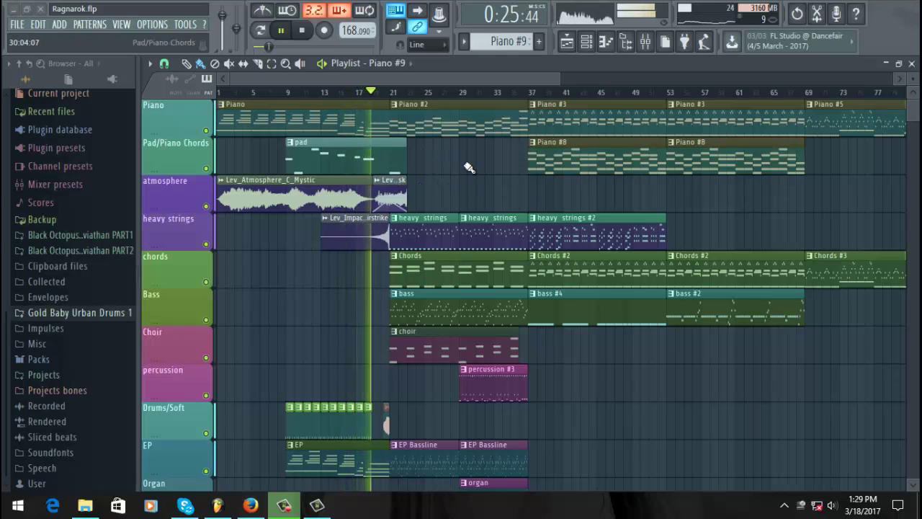
scroll(477, 231, "down", 5)
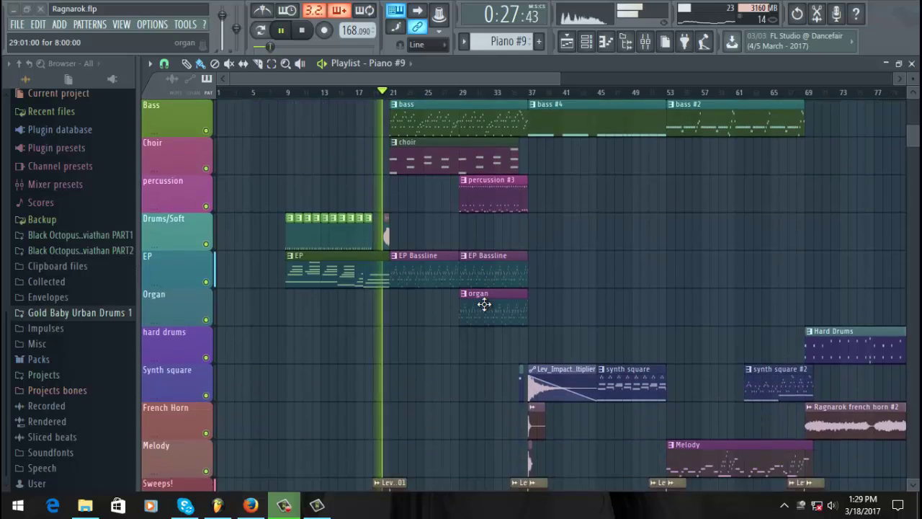
scroll(484, 304, "up", 5)
scroll(451, 281, "down", 1)
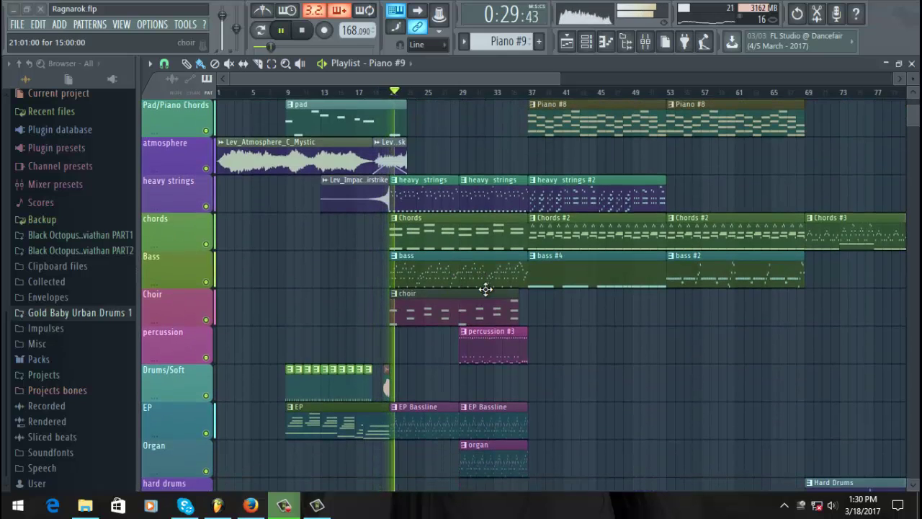
scroll(489, 291, "down", 4)
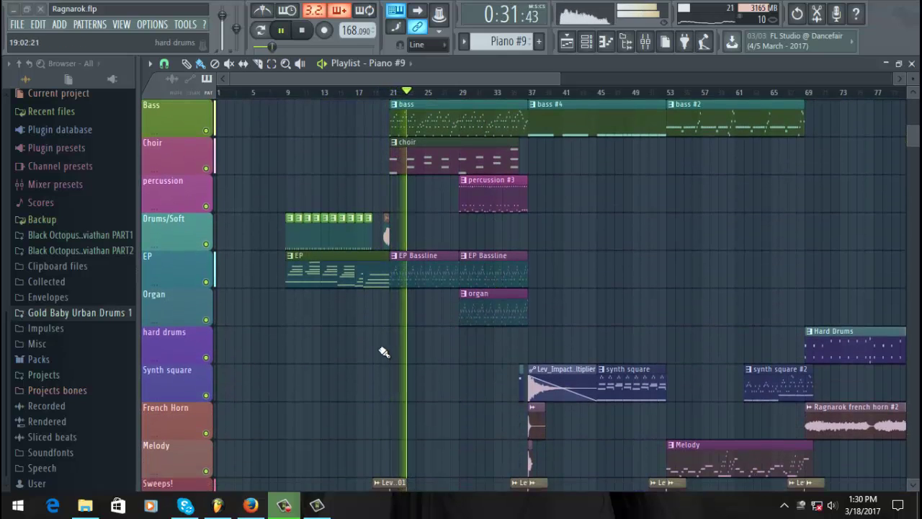
scroll(383, 351, "down", 10)
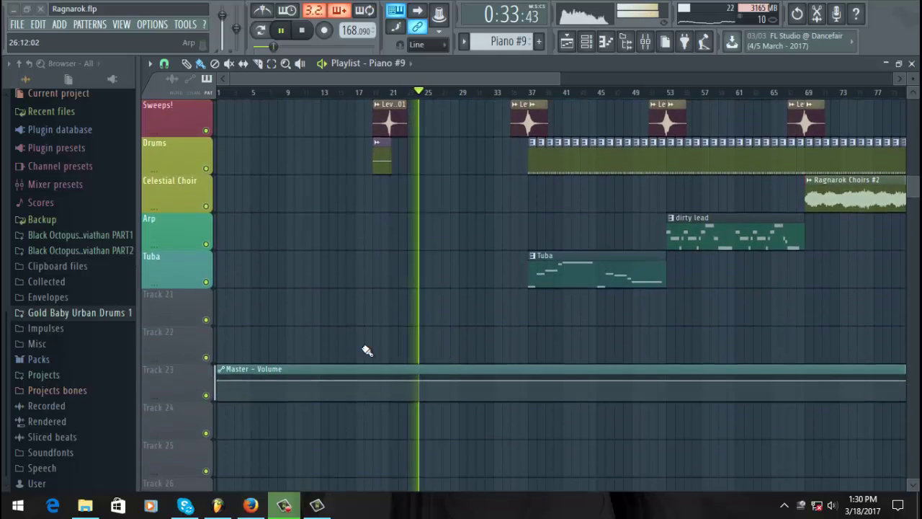
scroll(375, 331, "up", 15)
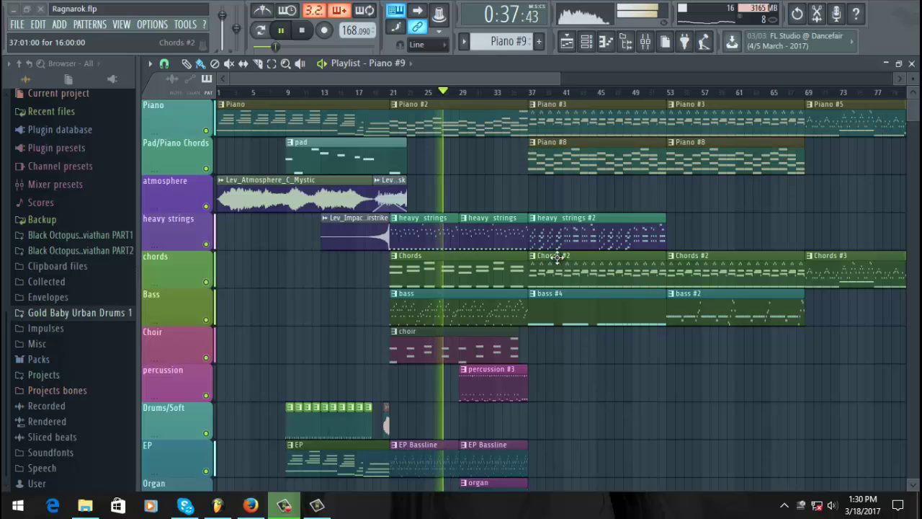
Step: Open the EP Bassline clip at bar 29 in the piano roll and examine its notes up to bar 9
scroll(557, 260, "down", 2)
double_click(497, 387)
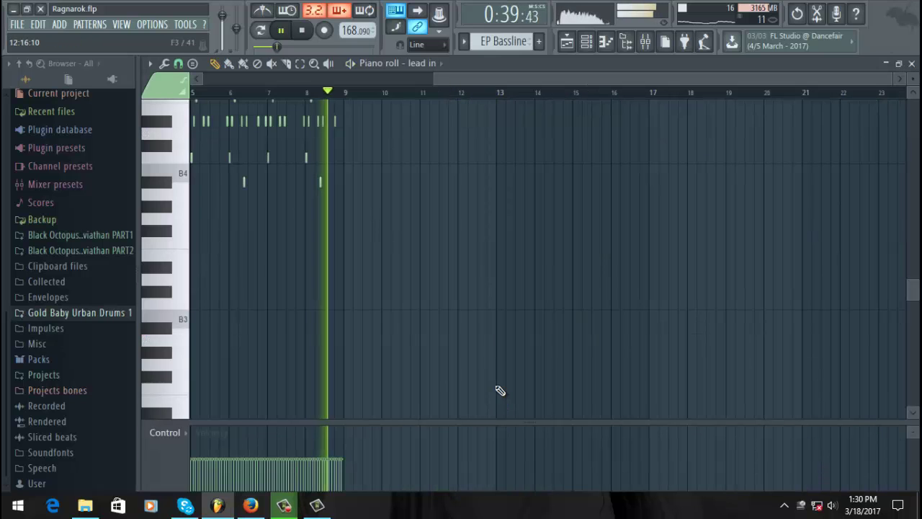
scroll(468, 382, "up", 4)
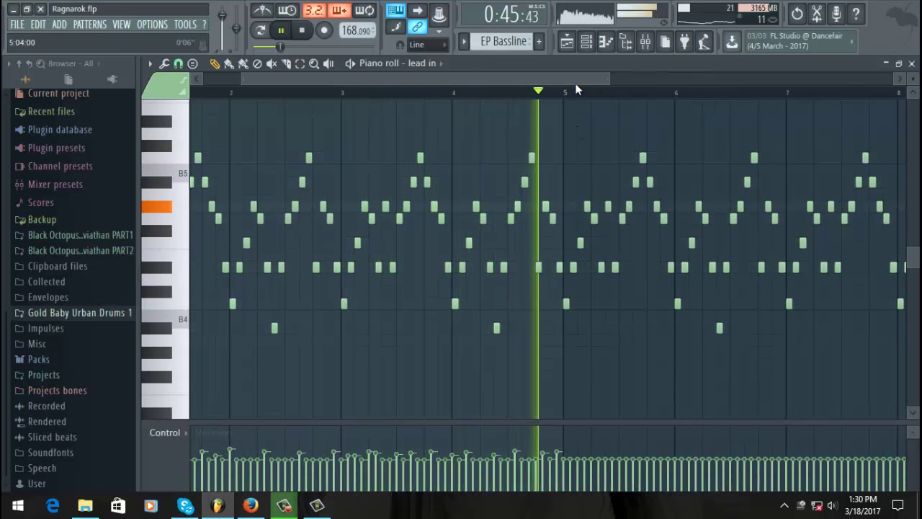
left_click_drag(575, 83, 683, 93)
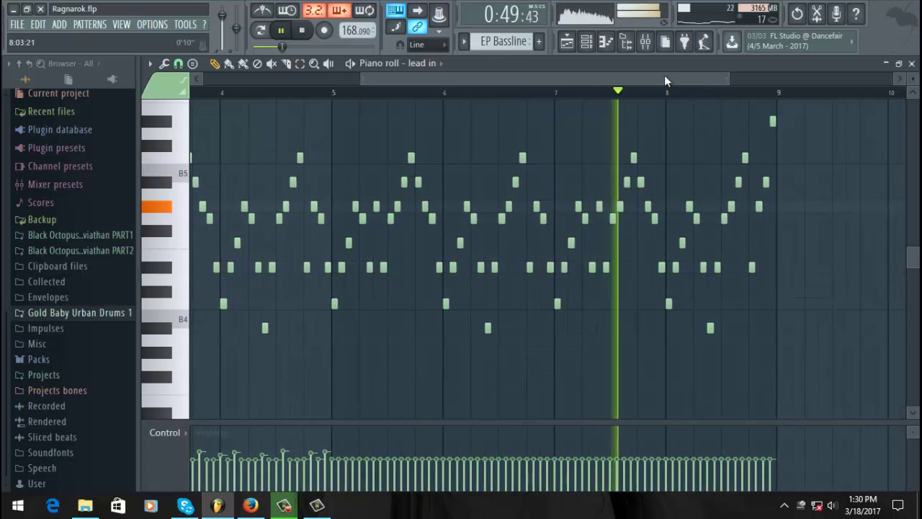
Step: Examine the chords of the Piano #8 clip at bar 37 in the piano roll and return to the playlist
left_click(567, 41)
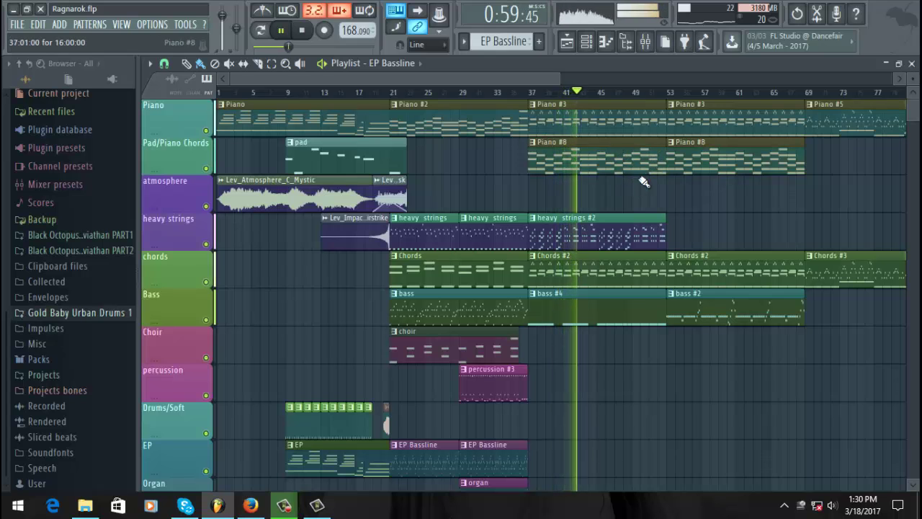
double_click(587, 164)
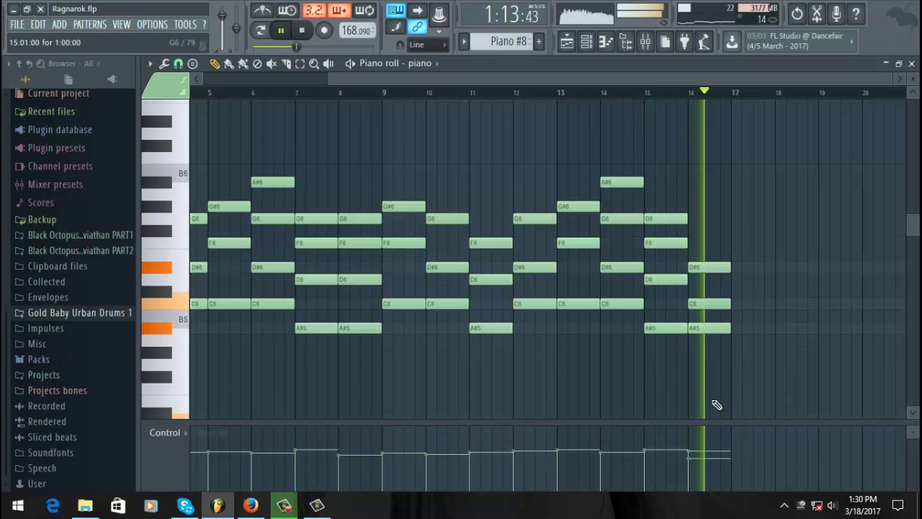
left_click(567, 42)
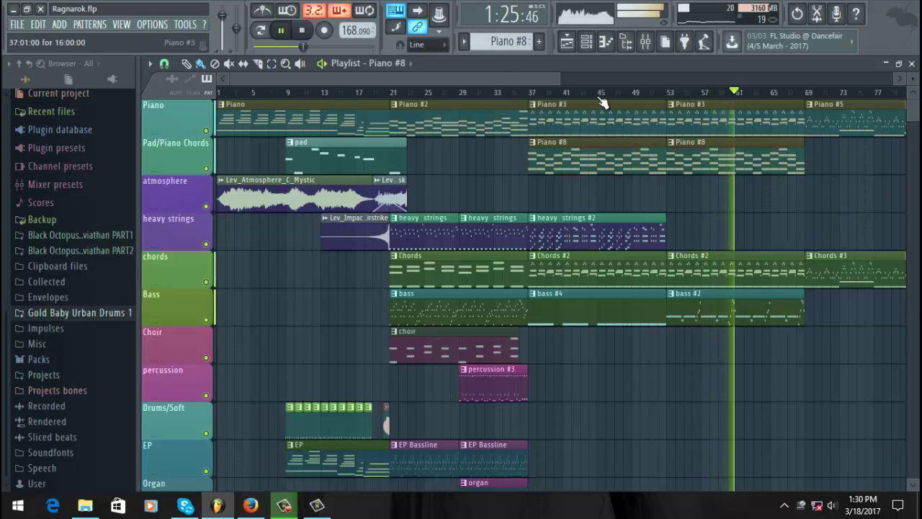
Step: Follow playback through the middle section between bars 33 and 125, examining the drum, horn, choir, organ, and strings tracks
left_click_drag(510, 77, 638, 319)
scroll(639, 340, "down", 3)
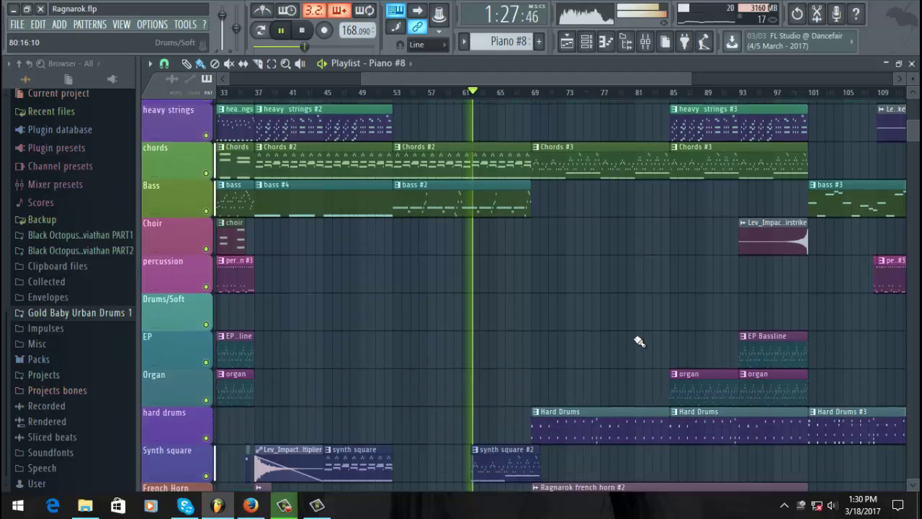
scroll(639, 341, "down", 4)
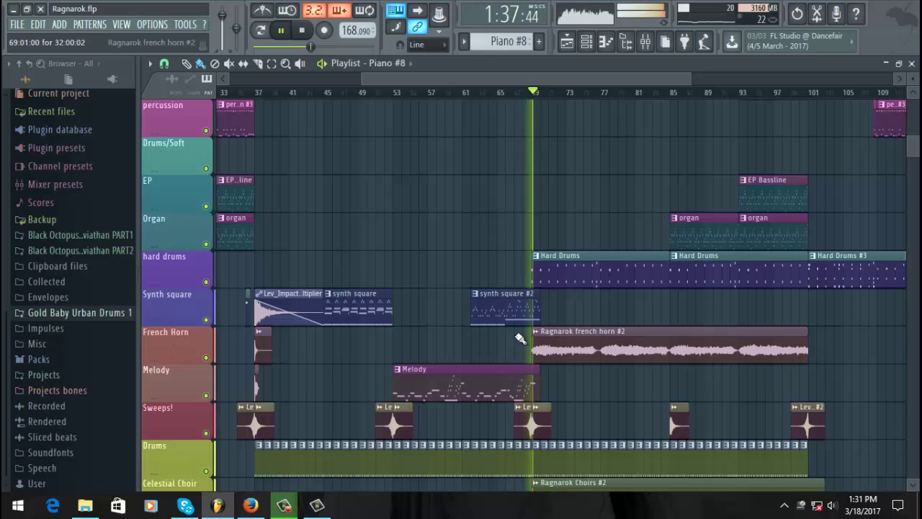
scroll(620, 378, "down", 1)
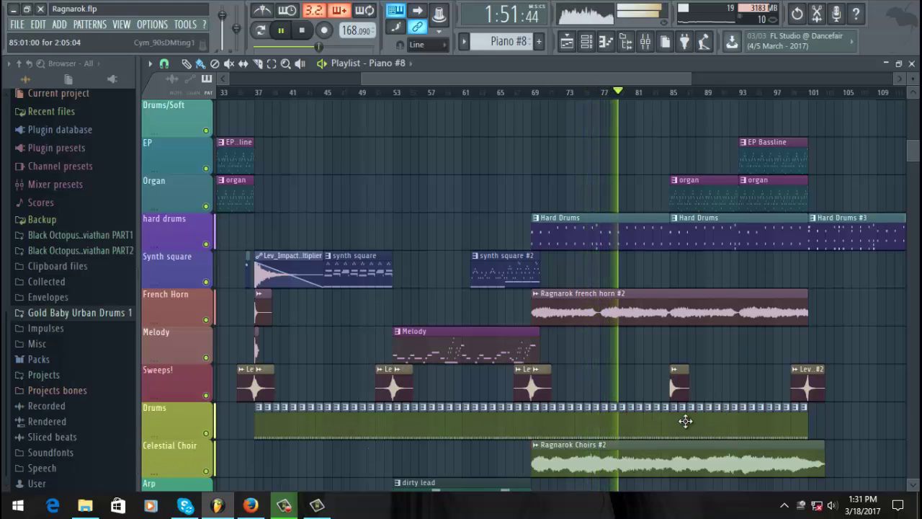
left_click_drag(553, 77, 557, 83)
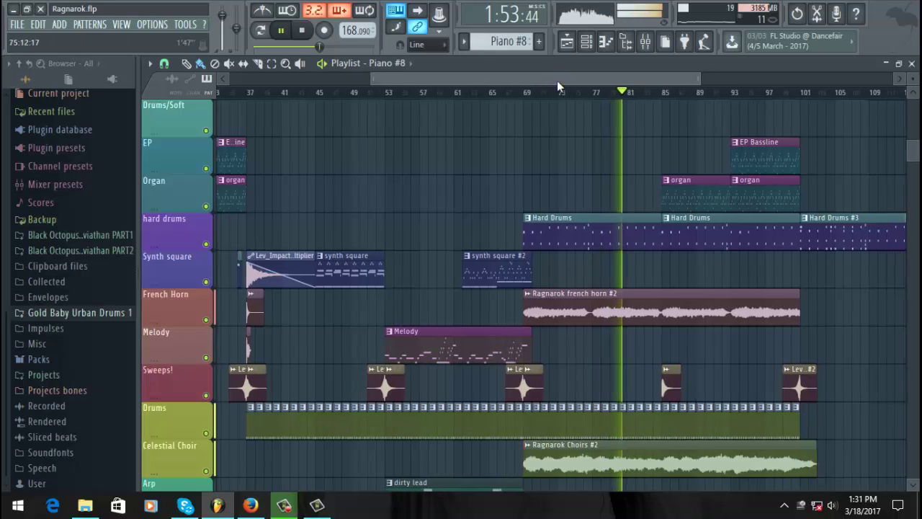
scroll(710, 303, "down", 5)
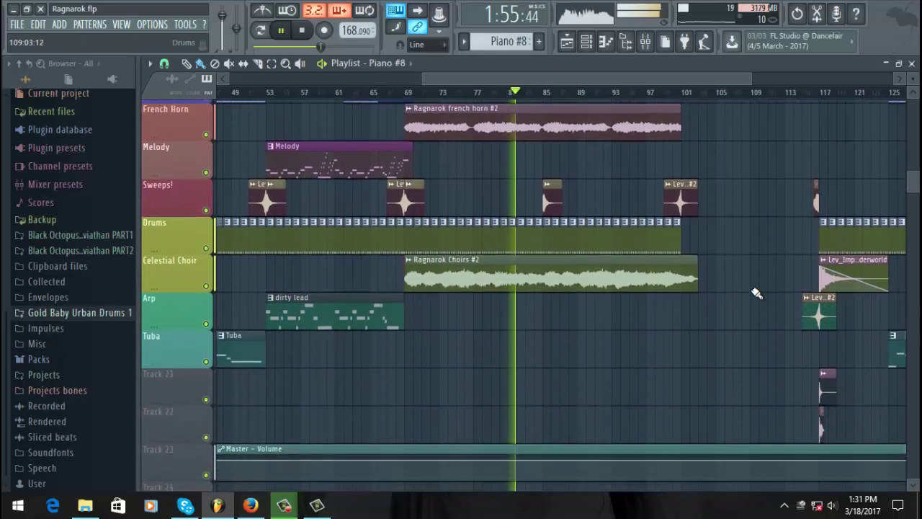
scroll(757, 293, "up", 4)
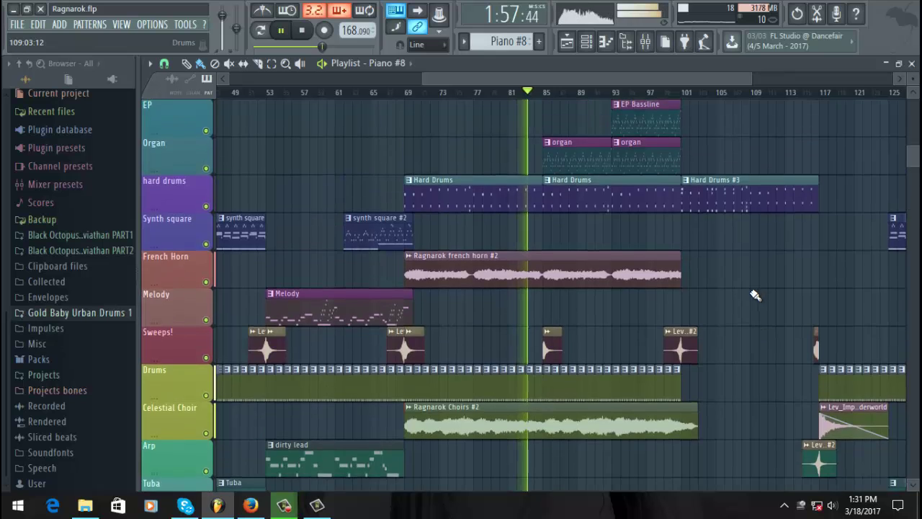
scroll(749, 324, "up", 6)
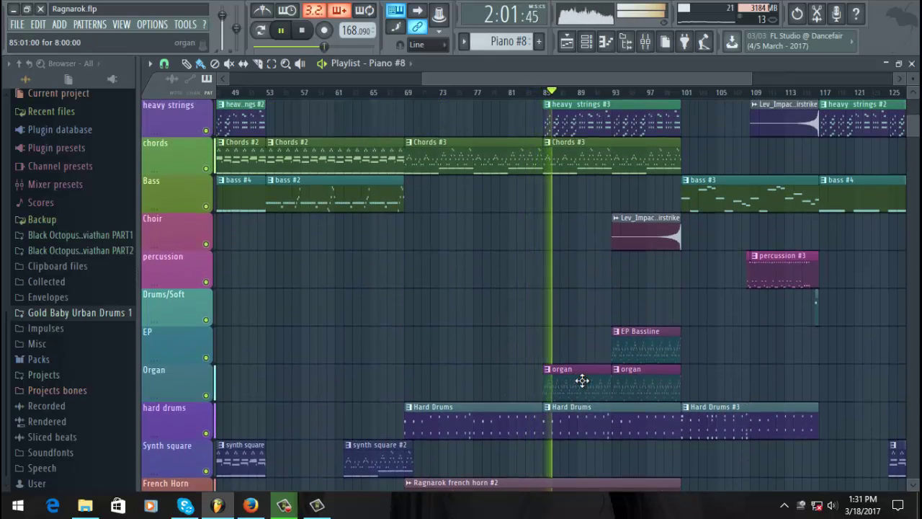
scroll(601, 369, "up", 3)
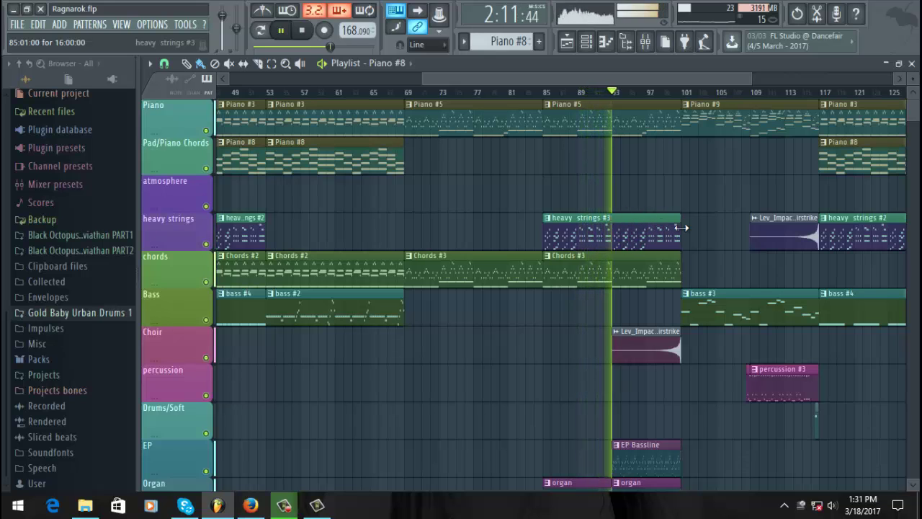
scroll(751, 258, "down", 8)
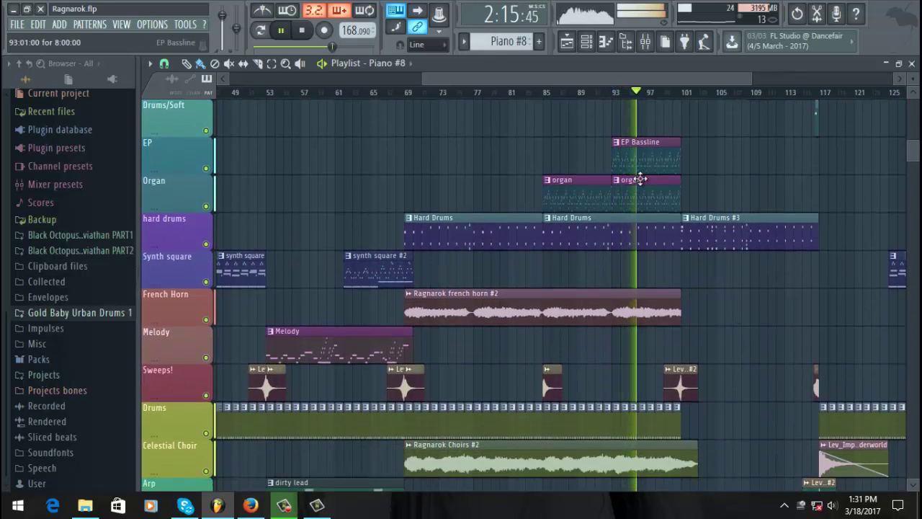
Step: Open the Piano #9 clip at bar 101 in the piano roll and examine its notes during playback
left_click_drag(607, 75, 690, 82)
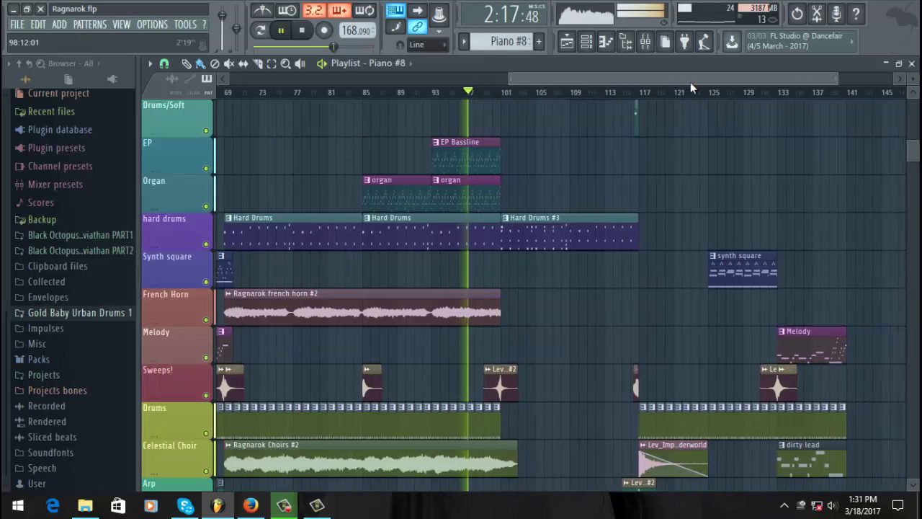
scroll(630, 306, "up", 8)
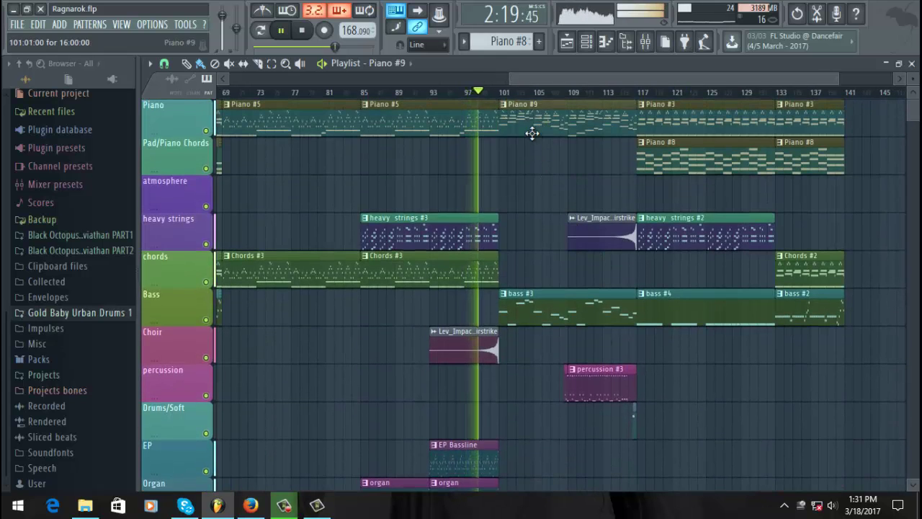
double_click(531, 130)
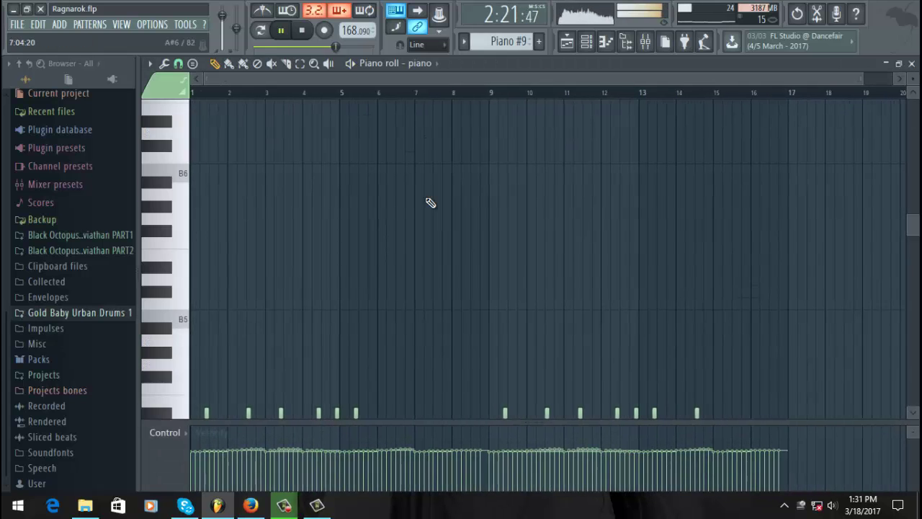
scroll(428, 201, "down", 4)
scroll(428, 202, "up", 3)
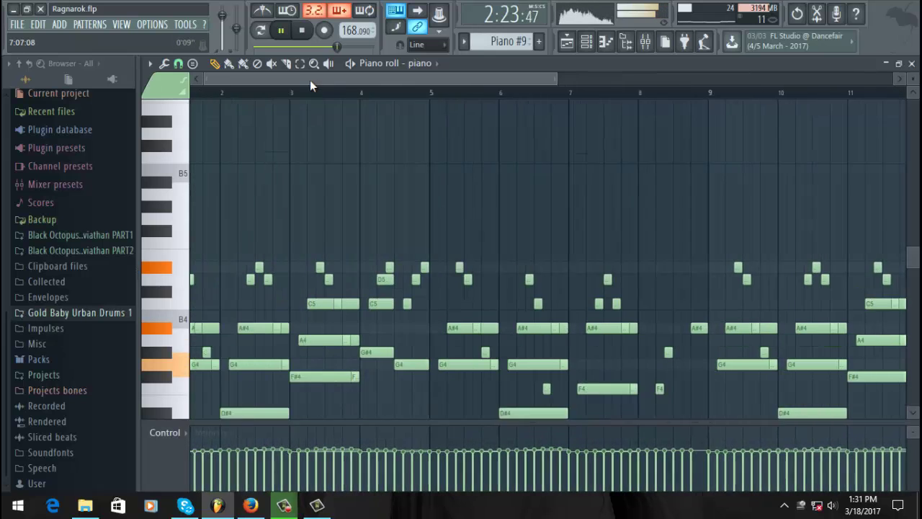
scroll(465, 165, "down", 3)
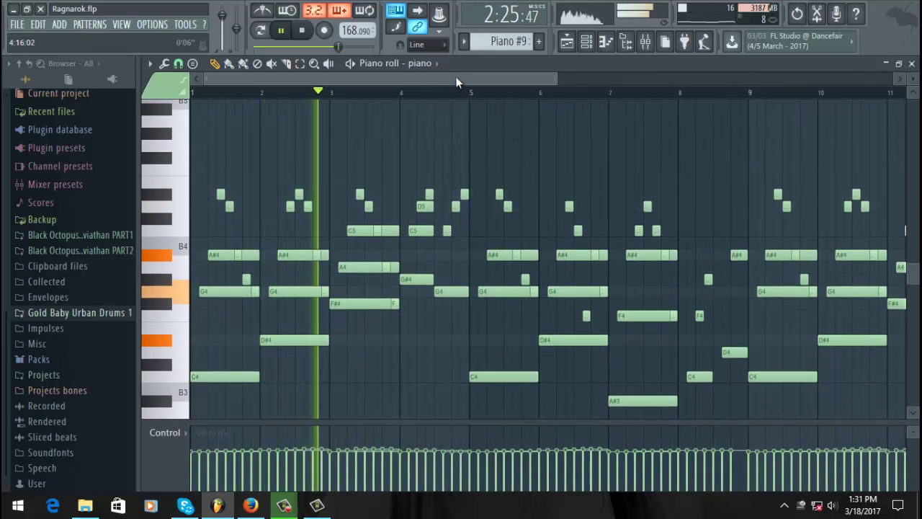
left_click_drag(466, 80, 676, 76)
scroll(568, 171, "down", 3)
Step: Return to the playlist and look through the tracks of the song's closing section from bar 117 on
left_click(567, 41)
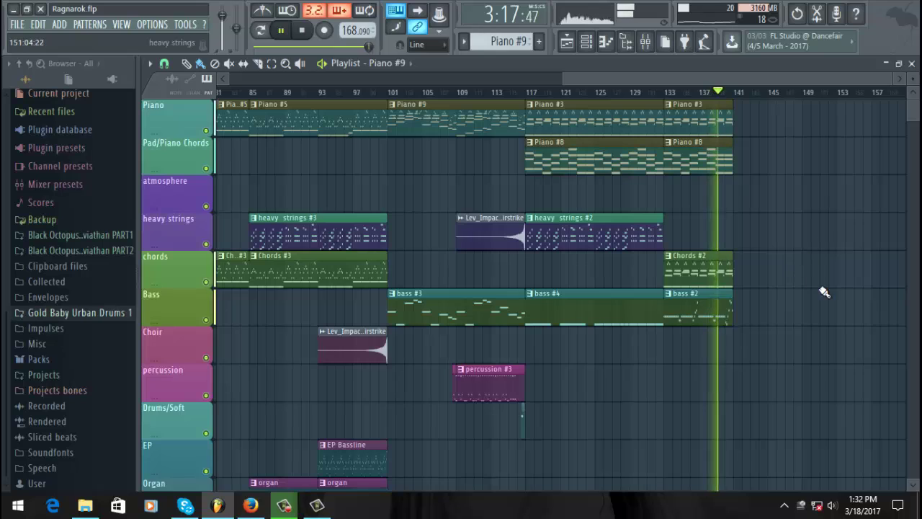
scroll(826, 338, "down", 6)
scroll(808, 391, "down", 5)
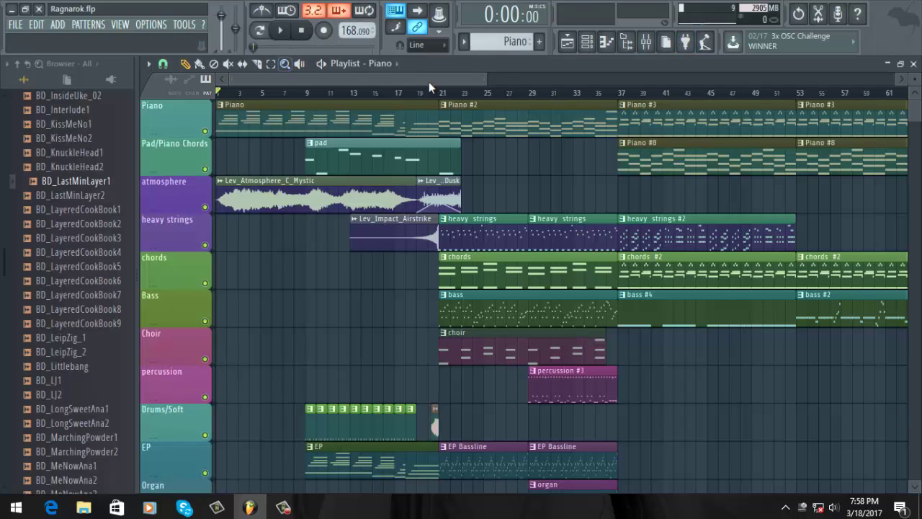
Step: Select the intro section from bar 1 to bar 37 on the playlist timeline
left_click_drag(218, 92, 621, 134)
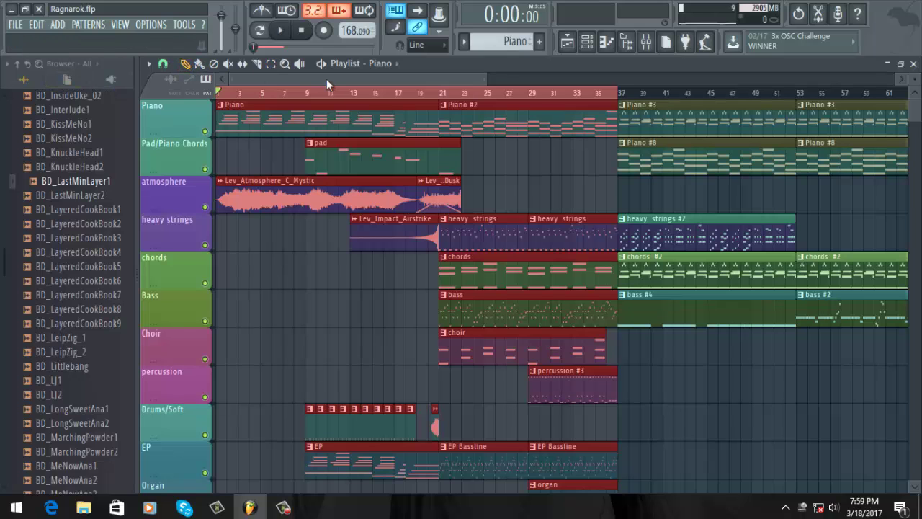
left_click_drag(326, 79, 239, 75)
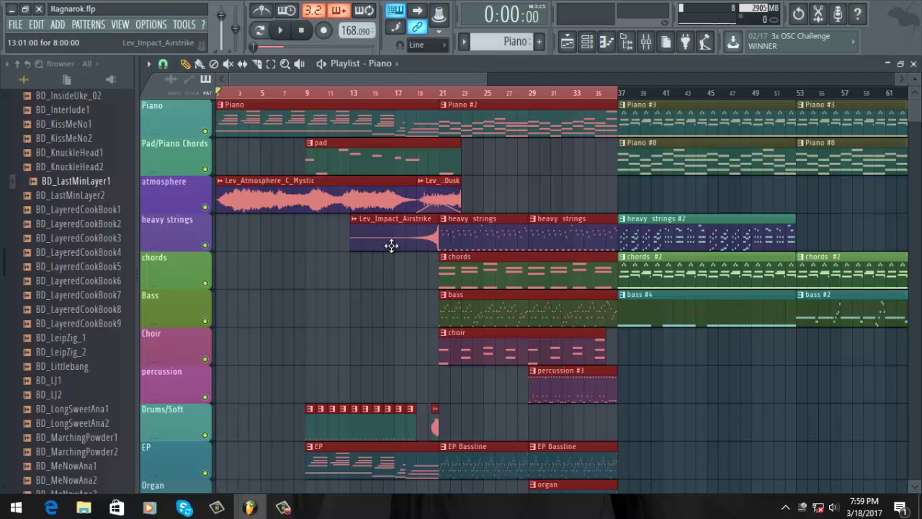
Step: Select only the Piano and Piano #2 clips on the Piano track
left_click(271, 63)
left_click_drag(271, 102, 430, 101)
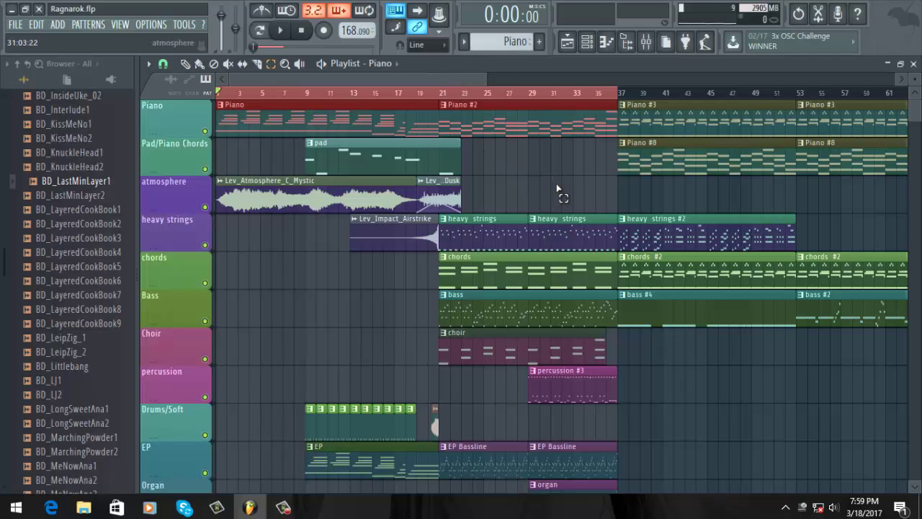
left_click_drag(575, 144, 487, 175)
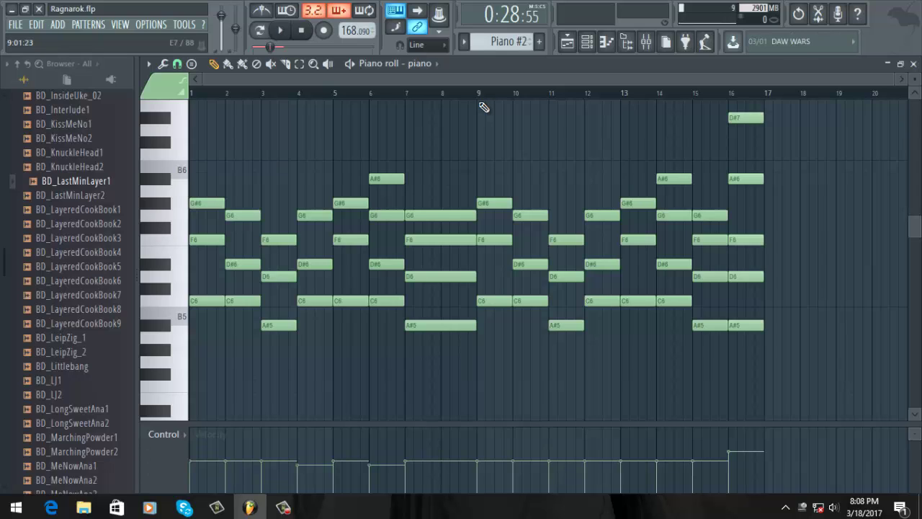
Step: Open the Piano #2 clip at bar 21 in the piano roll, examine its chords from the first bar, and return to the playlist
left_click(283, 31)
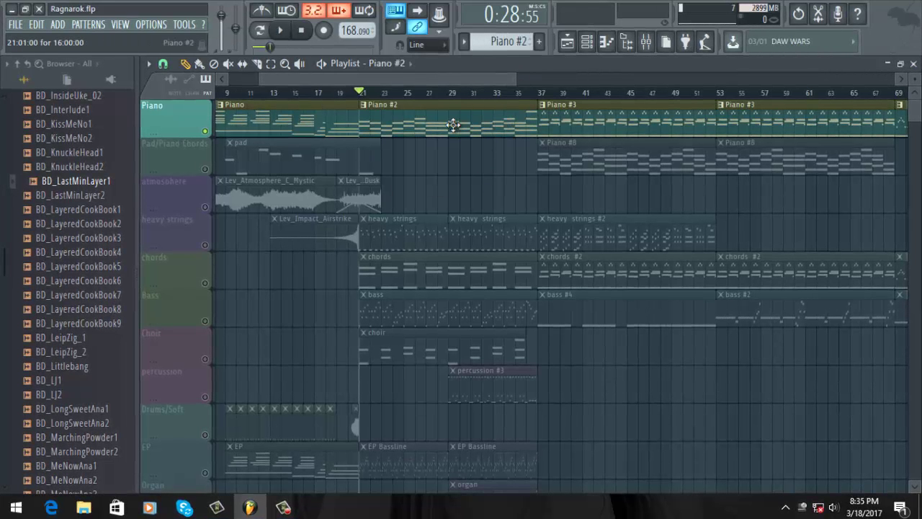
double_click(466, 114)
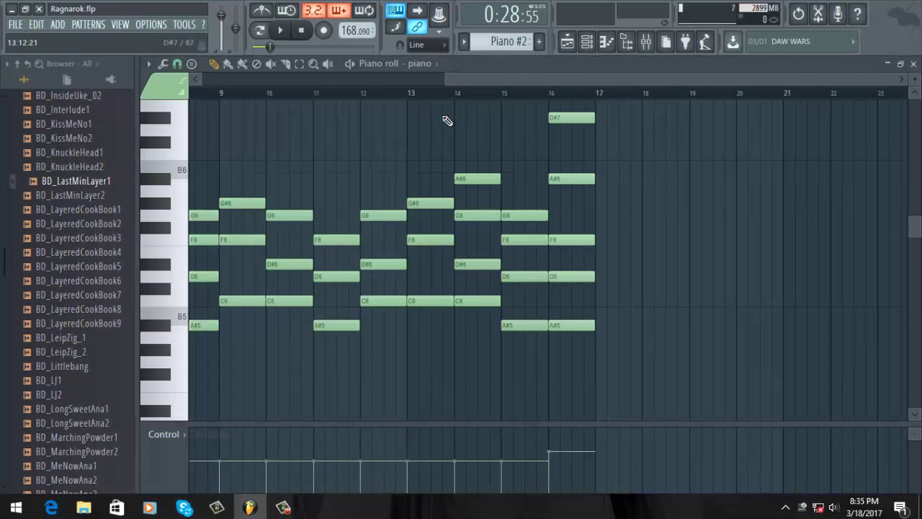
left_click_drag(507, 79, 228, 106)
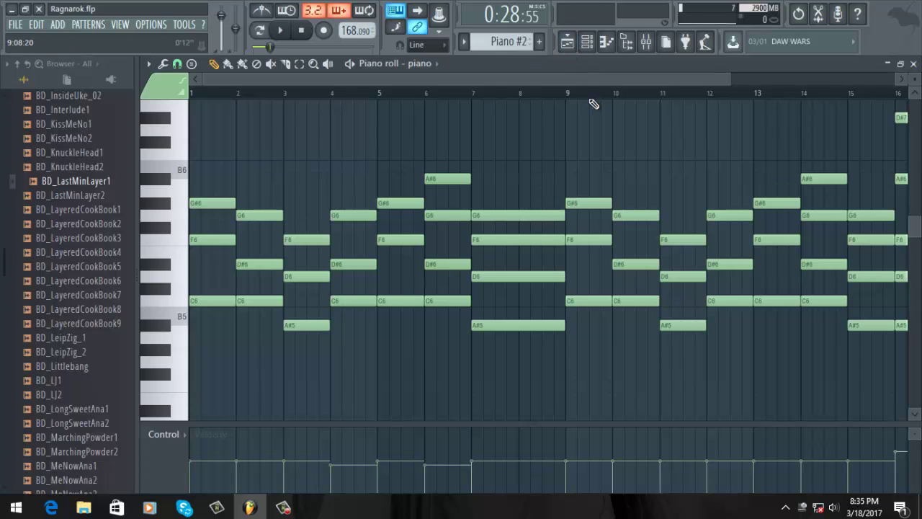
left_click(569, 42)
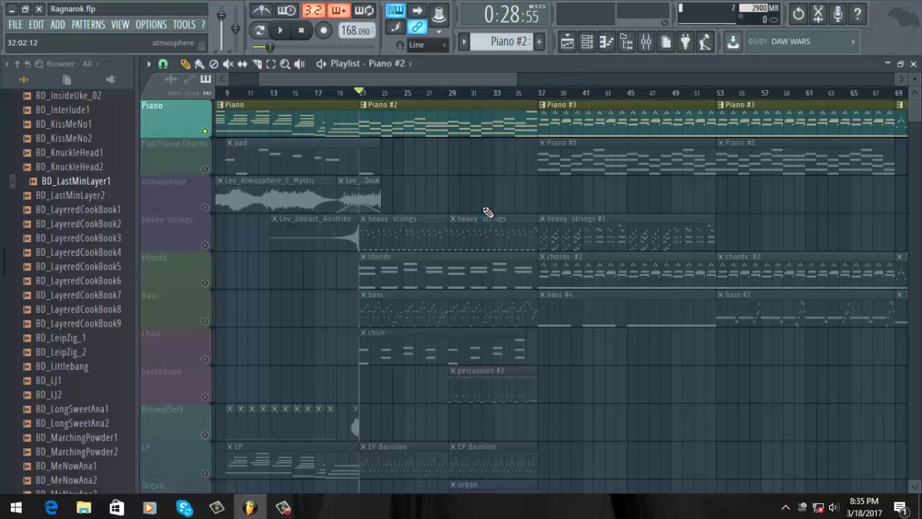
Step: Unmute the Bass, EP and Organ tracks in the playlist
scroll(487, 213, "down", 2)
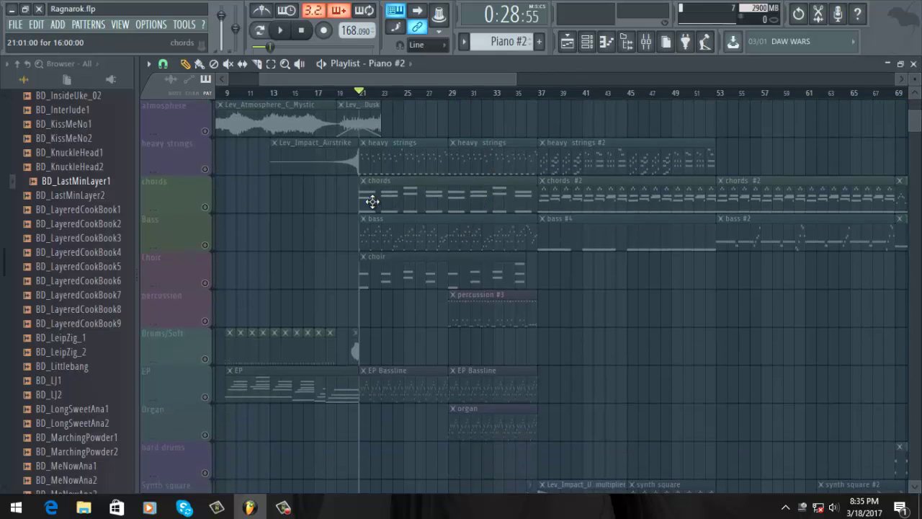
scroll(310, 208, "down", 1)
left_click(207, 208)
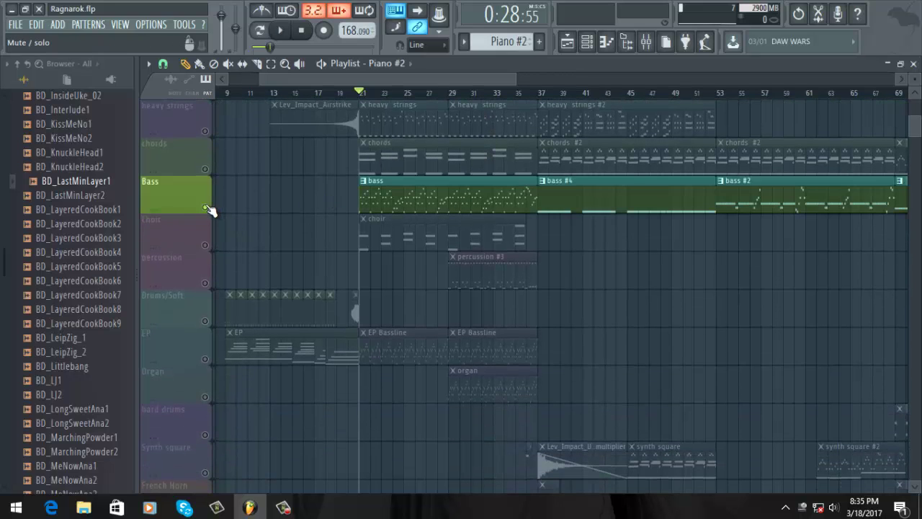
left_click(205, 360)
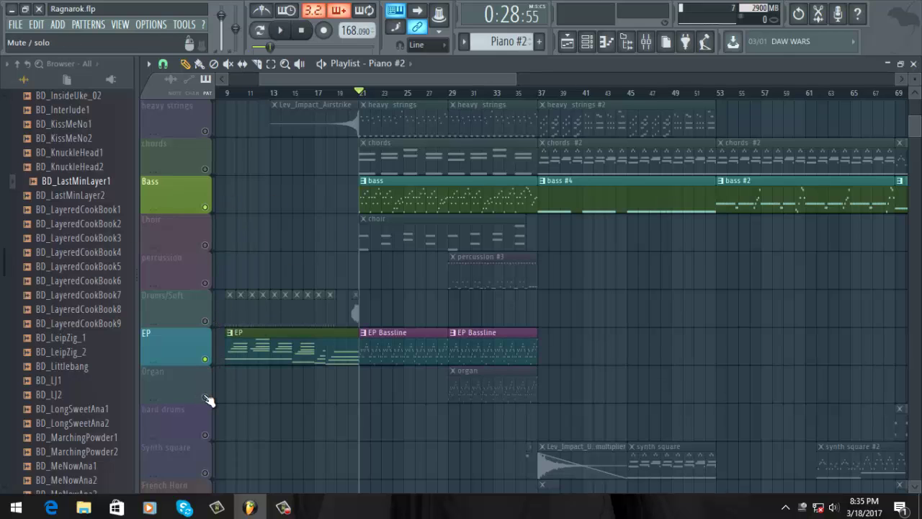
left_click(205, 397)
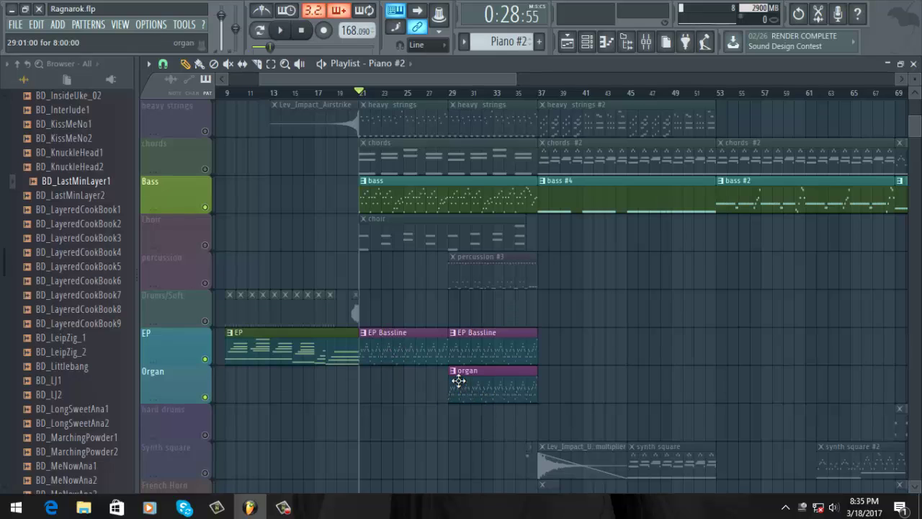
Step: Open the first EP Bassline clip in the piano roll, examine its notes from bar 1 to bar 9, and return to the playlist
double_click(381, 344)
left_click_drag(518, 79, 438, 78)
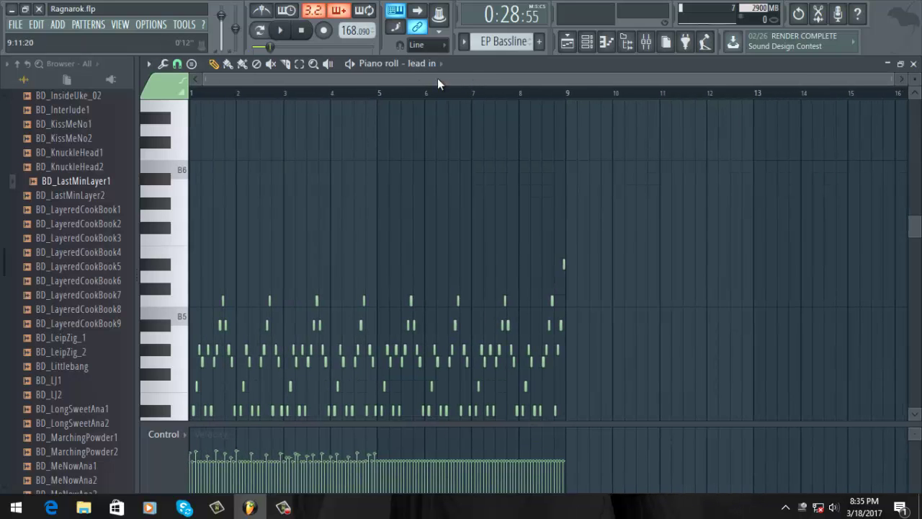
scroll(395, 262, "up", 5)
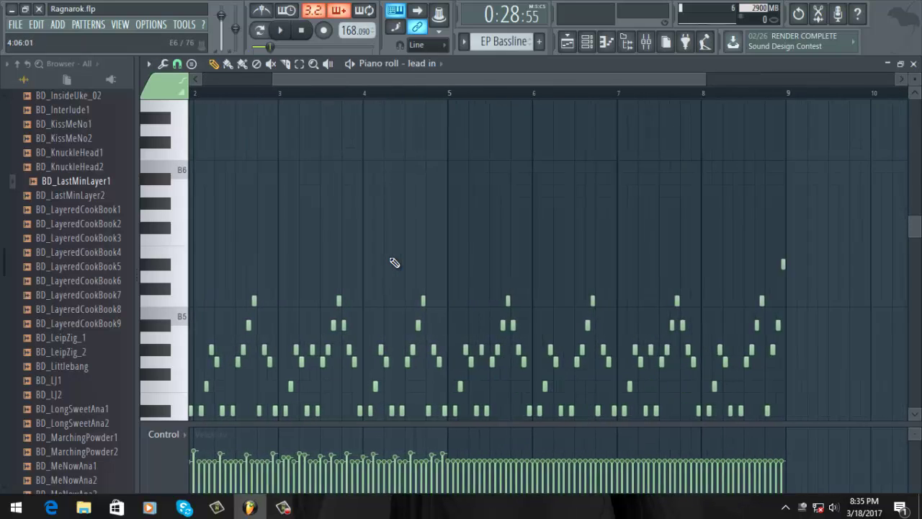
left_click_drag(440, 87, 329, 171)
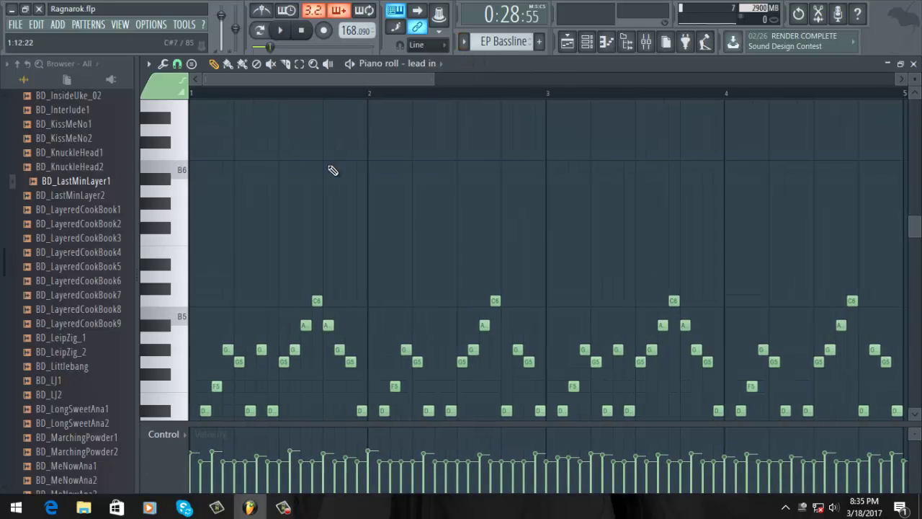
scroll(336, 199, "up", 4)
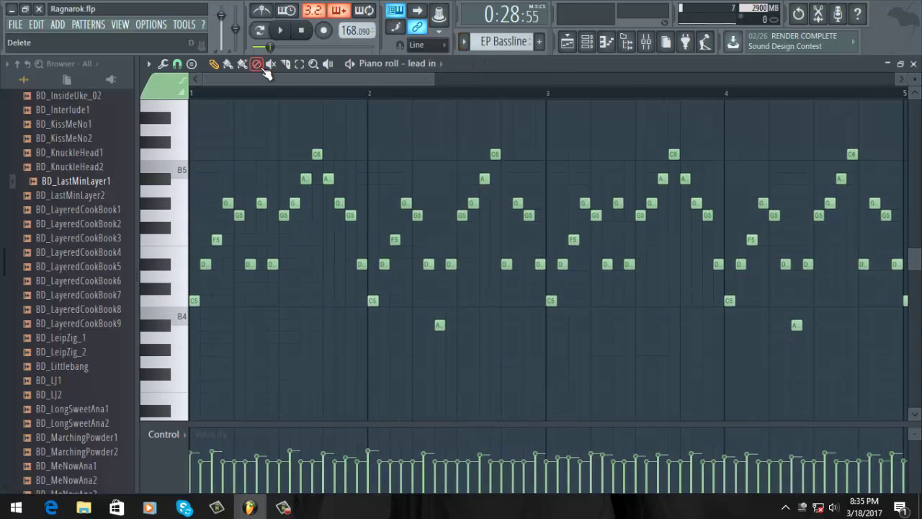
left_click_drag(248, 83, 546, 126)
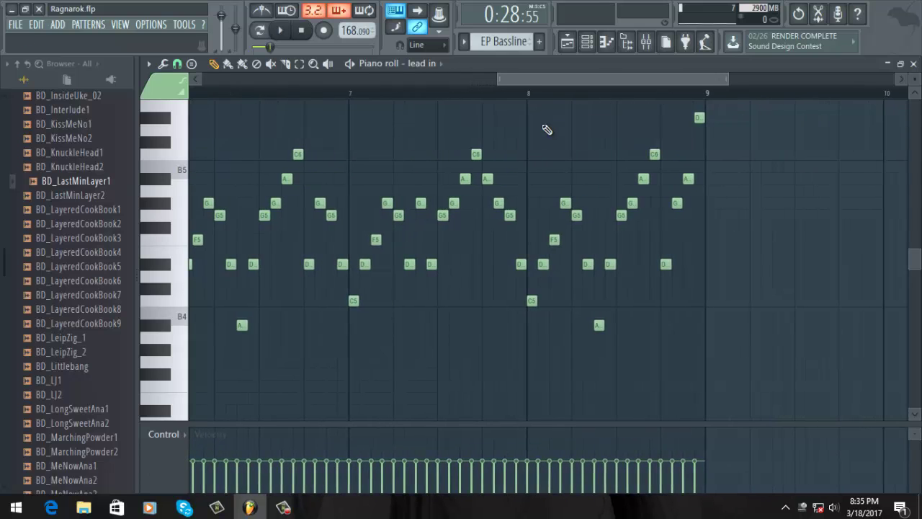
left_click(567, 42)
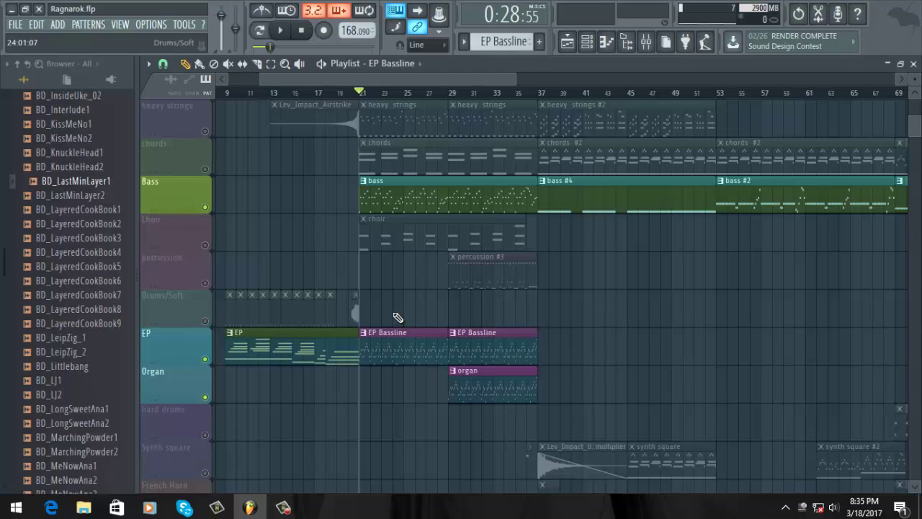
Step: Look through the playlist tracks from Piano down to Tuba to compare what plays in the section from bar 21 to bar 37
scroll(397, 317, "up", 3)
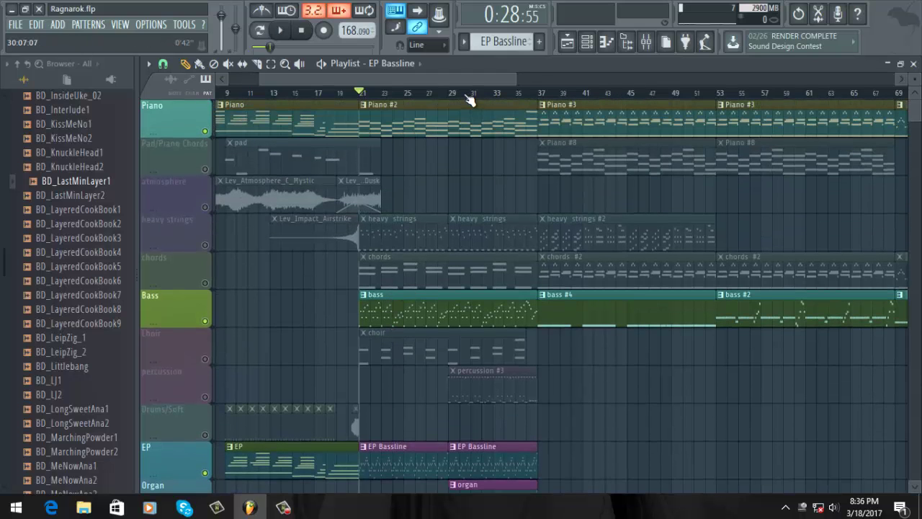
scroll(490, 176, "down", 3)
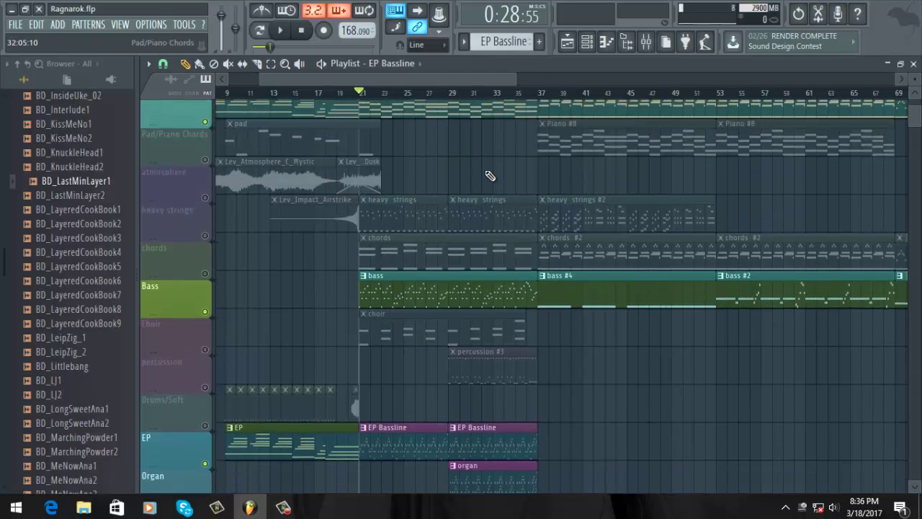
scroll(503, 178, "down", 9)
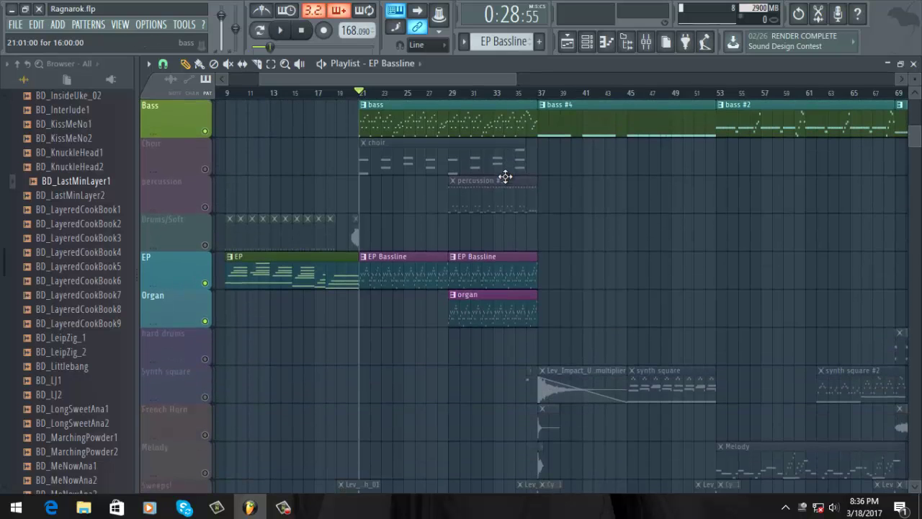
scroll(464, 247, "up", 7)
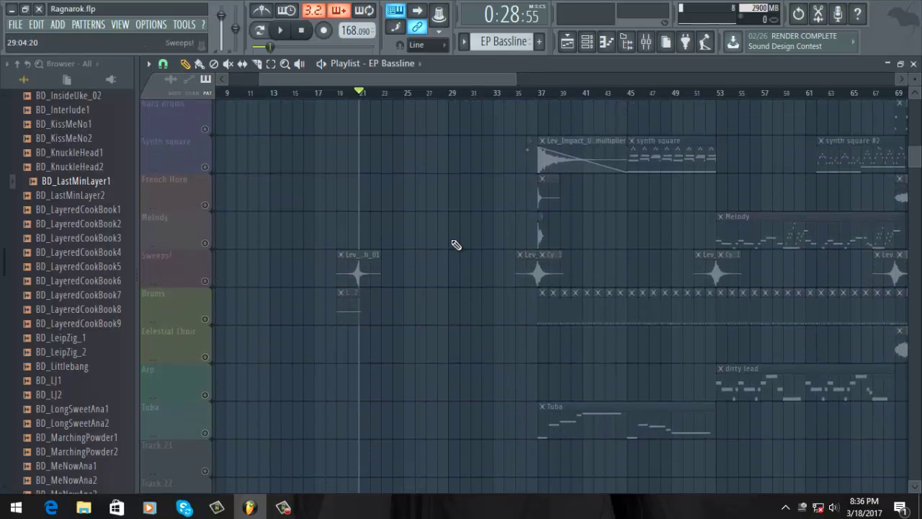
scroll(454, 245, "up", 5)
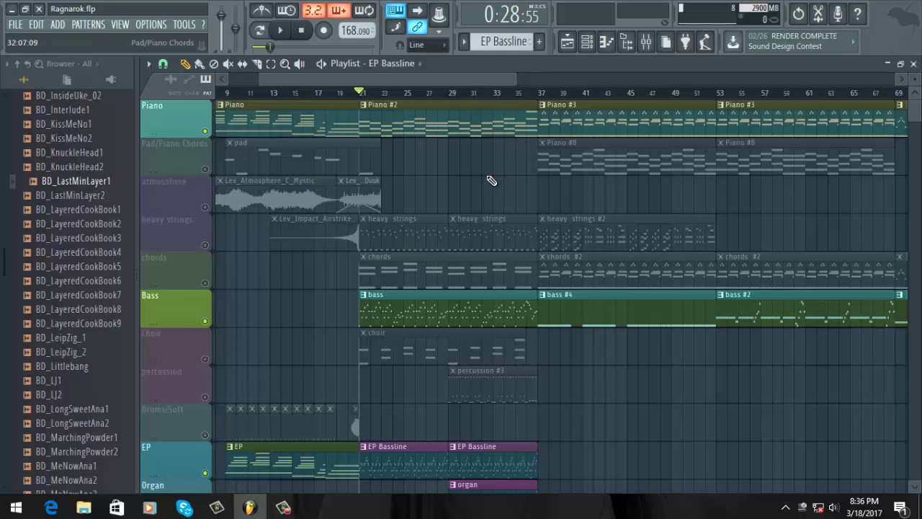
scroll(461, 222, "down", 12)
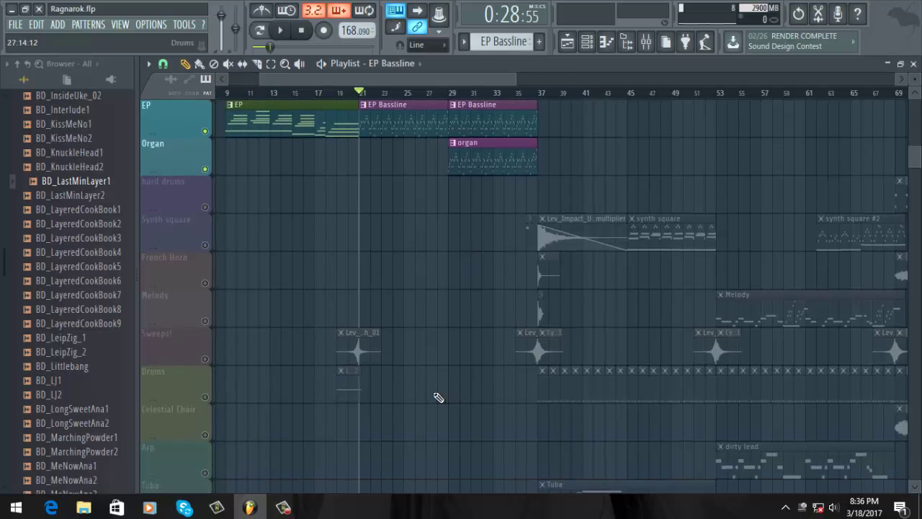
scroll(421, 287, "up", 9)
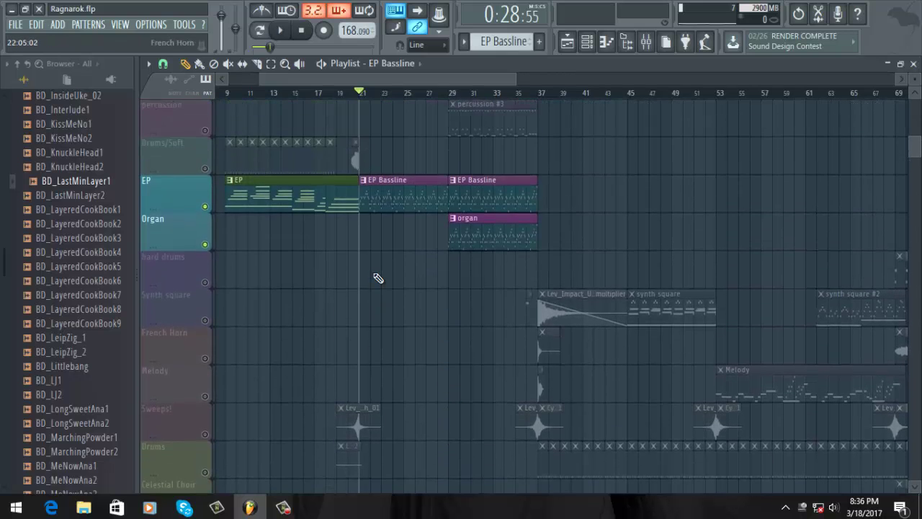
Step: Trim the start of the first bass clip on the Bass track so that it begins at bar 29
scroll(402, 289, "up", 3)
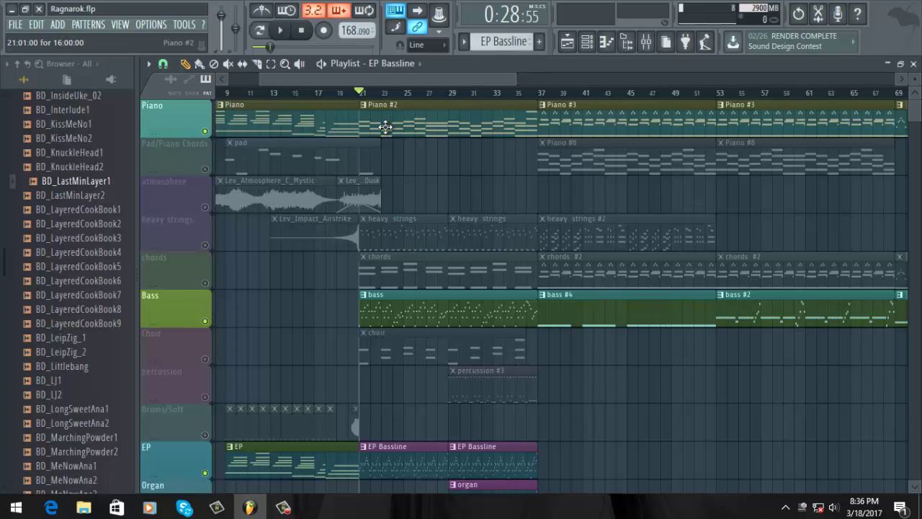
scroll(492, 230, "down", 2)
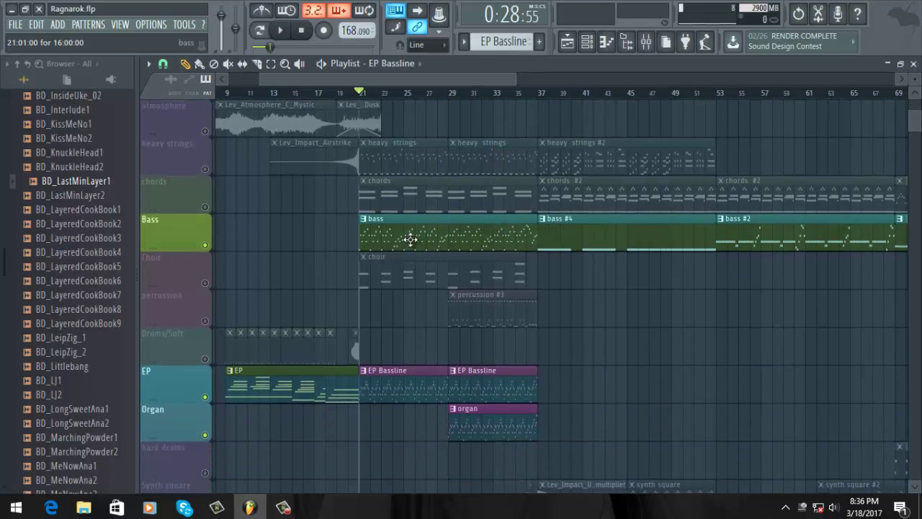
left_click_drag(359, 231, 448, 231)
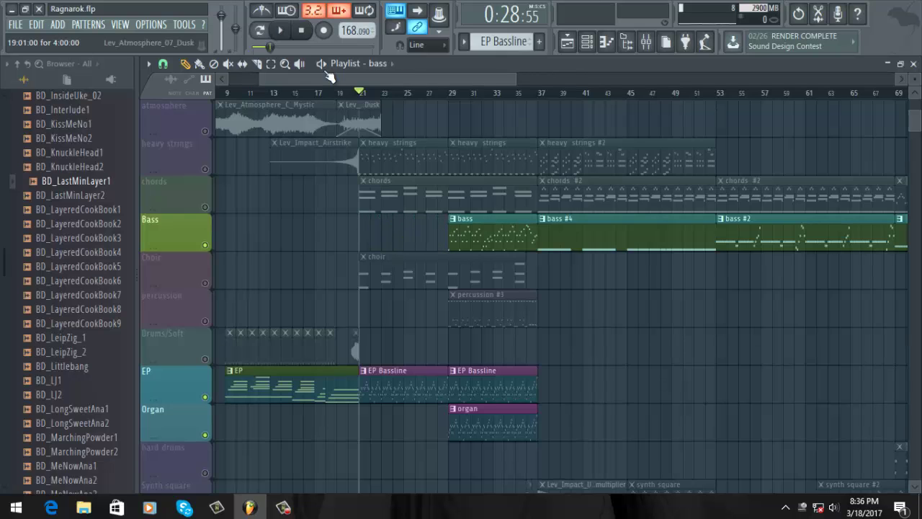
Step: Play the song from bar 21 and follow the unmuted Piano, Bass, EP and Organ tracks toward bar 37
left_click(280, 30)
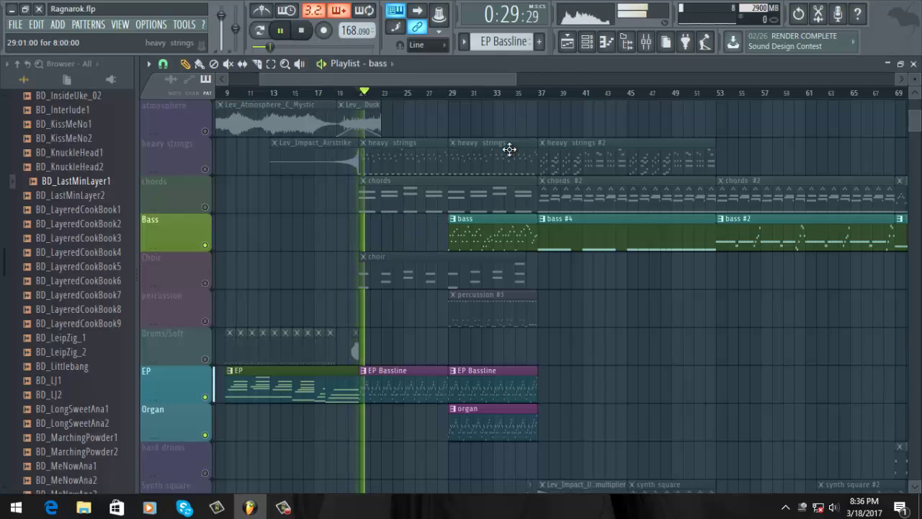
scroll(676, 225, "up", 2)
scroll(676, 225, "up", 1)
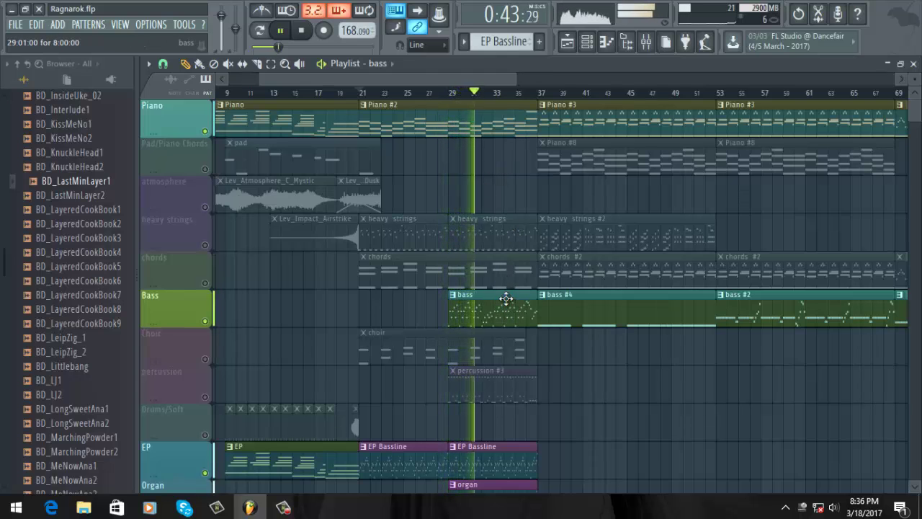
scroll(547, 349, "down", 1)
scroll(533, 357, "down", 1)
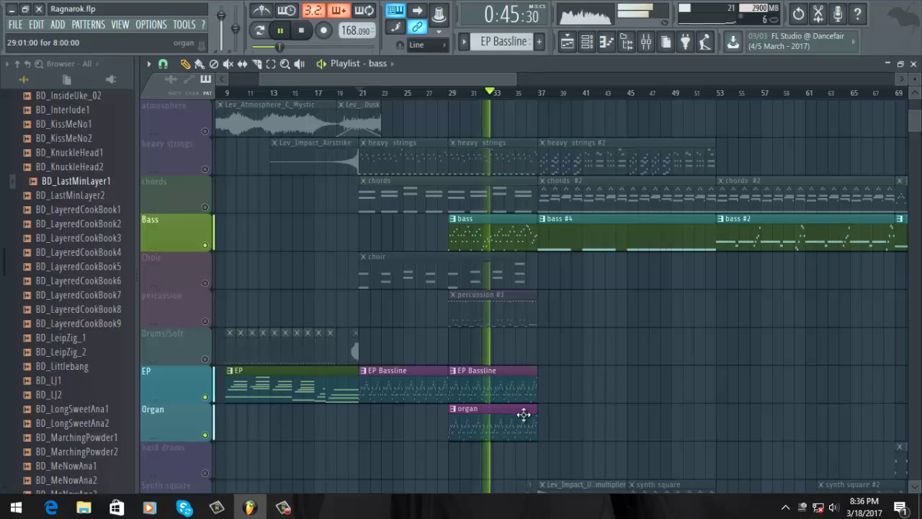
scroll(504, 382, "down", 1)
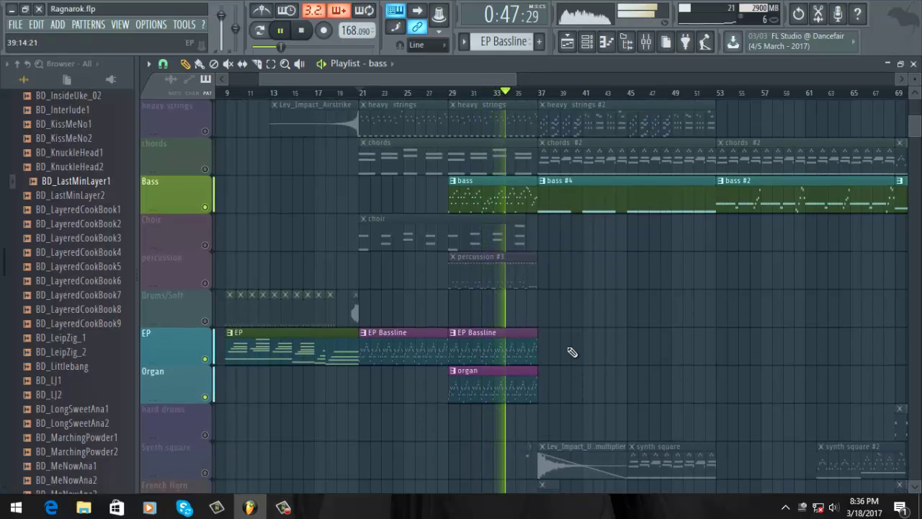
scroll(547, 238, "up", 2)
scroll(529, 264, "up", 1)
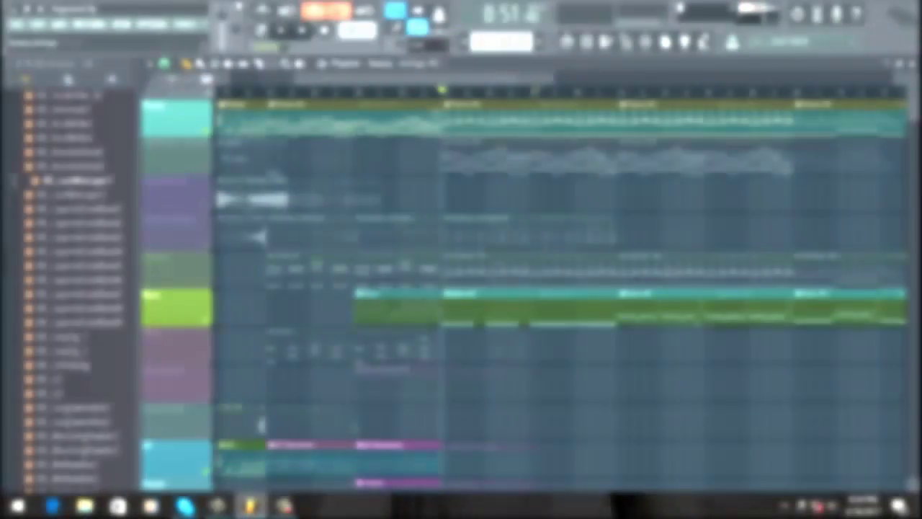
Step: Look through the playlist tracks of the section starting at bar 37, from Piano down to the Drums track
scroll(552, 196, "down", 6)
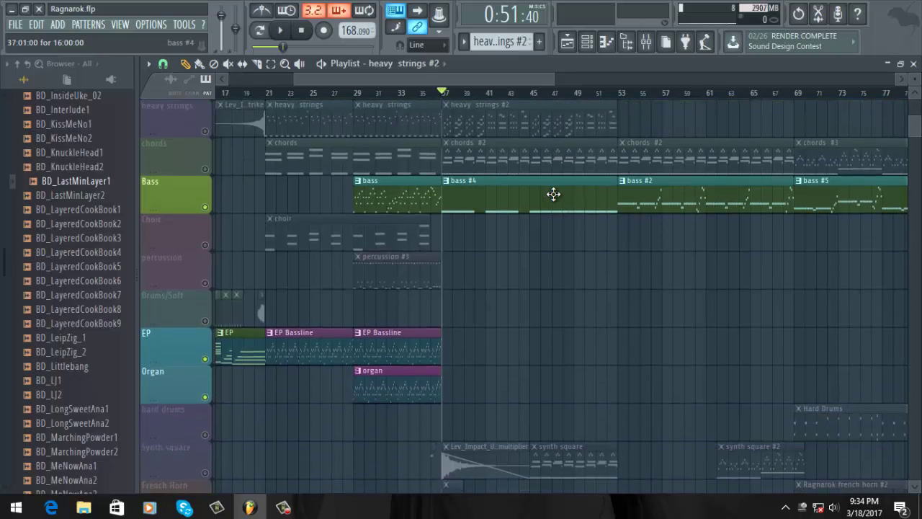
scroll(583, 217, "up", 6)
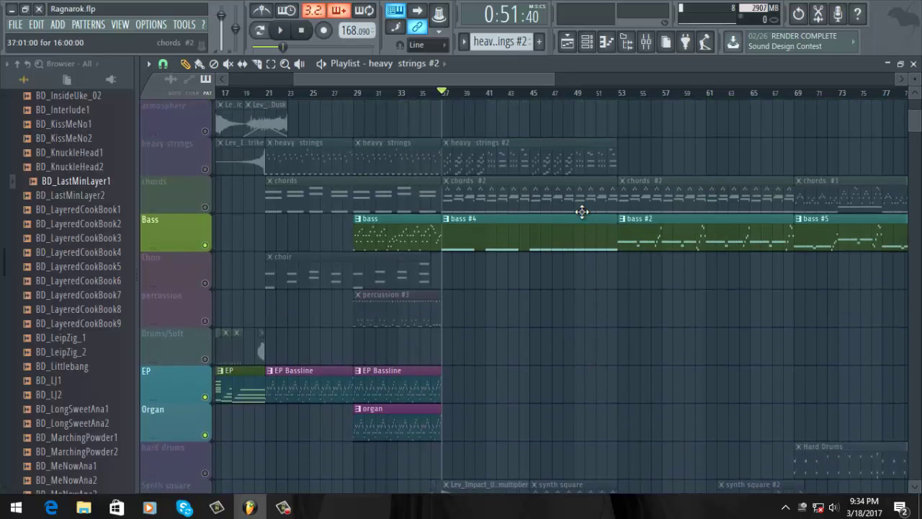
left_click_drag(486, 78, 511, 78)
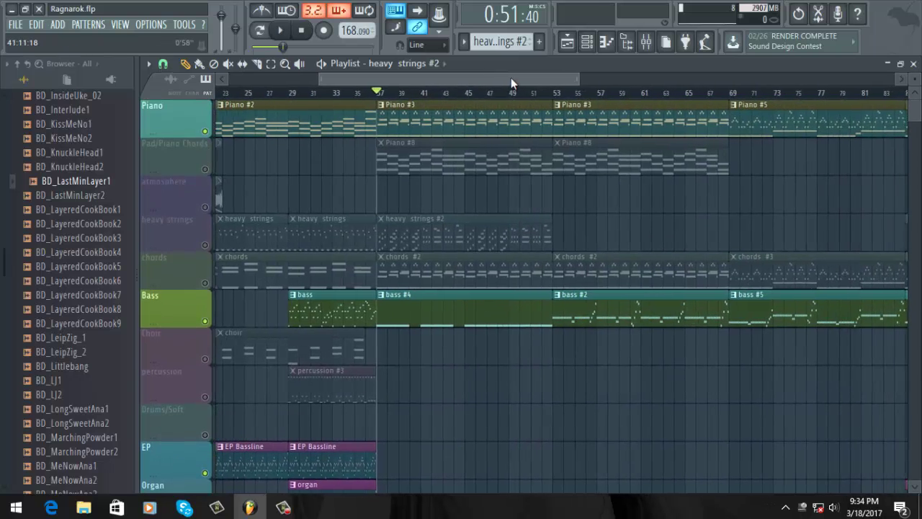
scroll(518, 245, "down", 4)
scroll(532, 252, "down", 7)
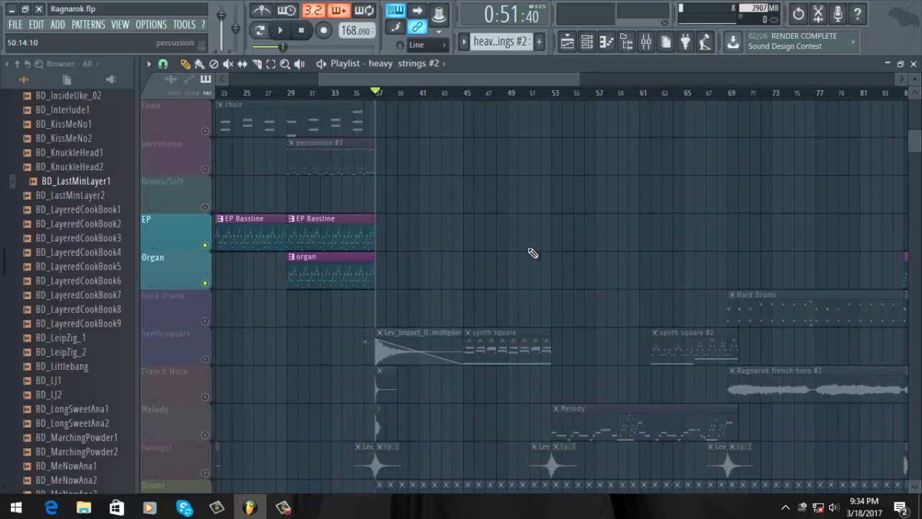
Step: Compare the clips on every playlist track from Piano down to Tuba in the section from bar 37 to bar 53
scroll(562, 259, "down", 3)
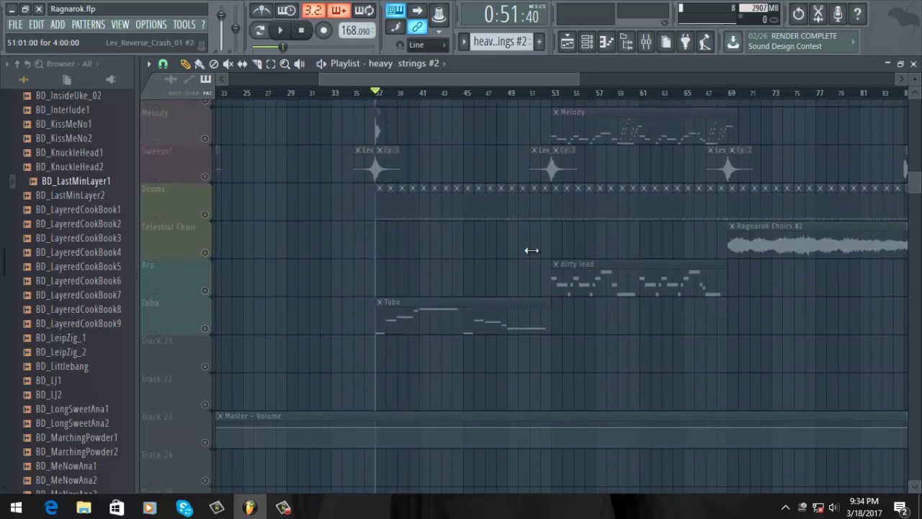
scroll(497, 289, "up", 4)
scroll(512, 292, "up", 9)
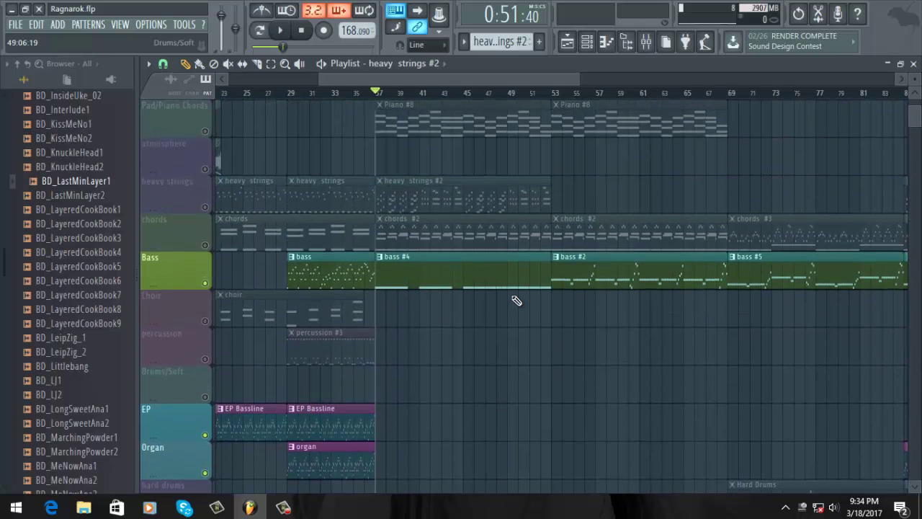
scroll(515, 302, "up", 1)
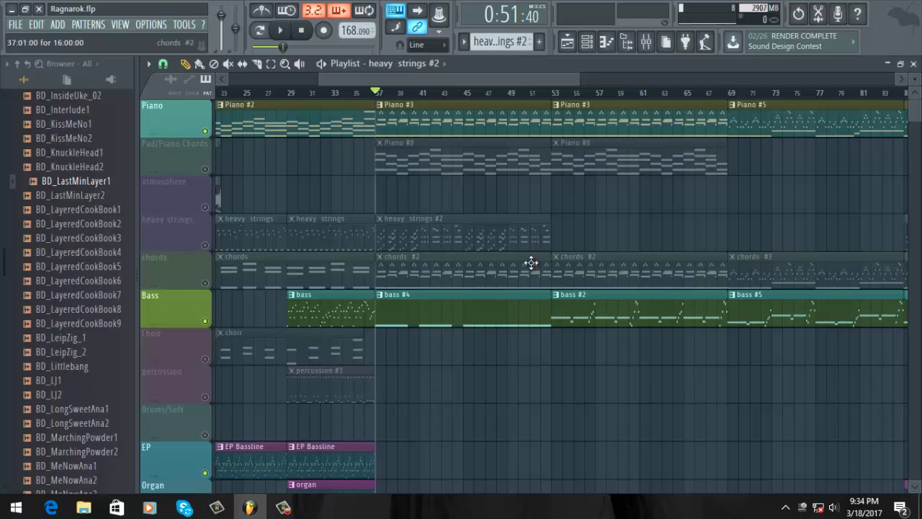
scroll(531, 263, "down", 6)
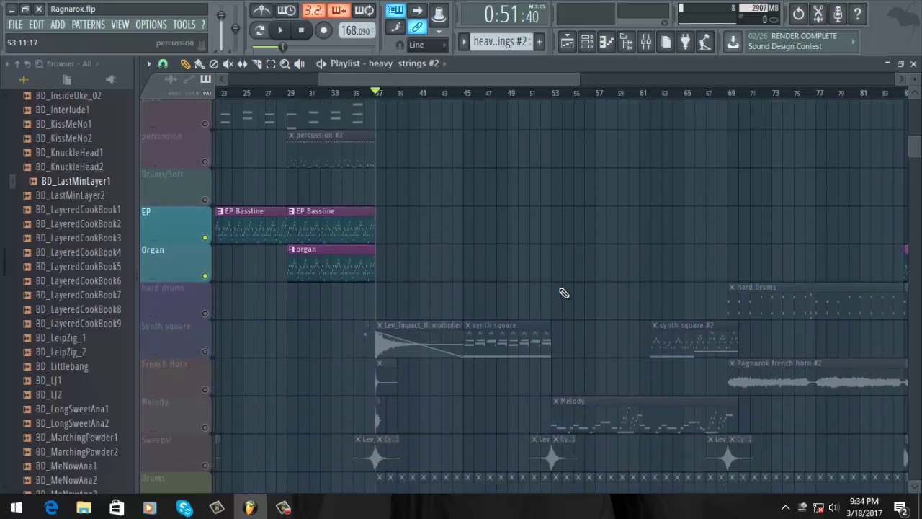
scroll(564, 293, "down", 2)
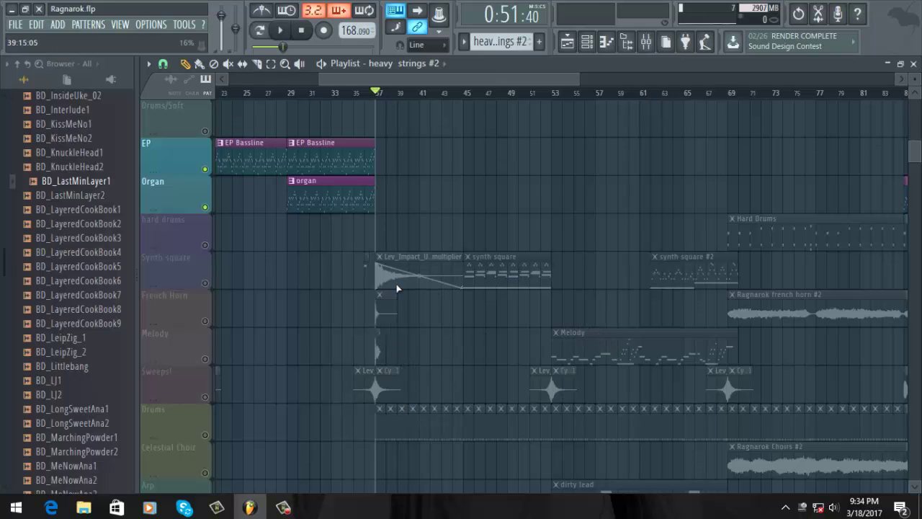
scroll(464, 77, "right", 2)
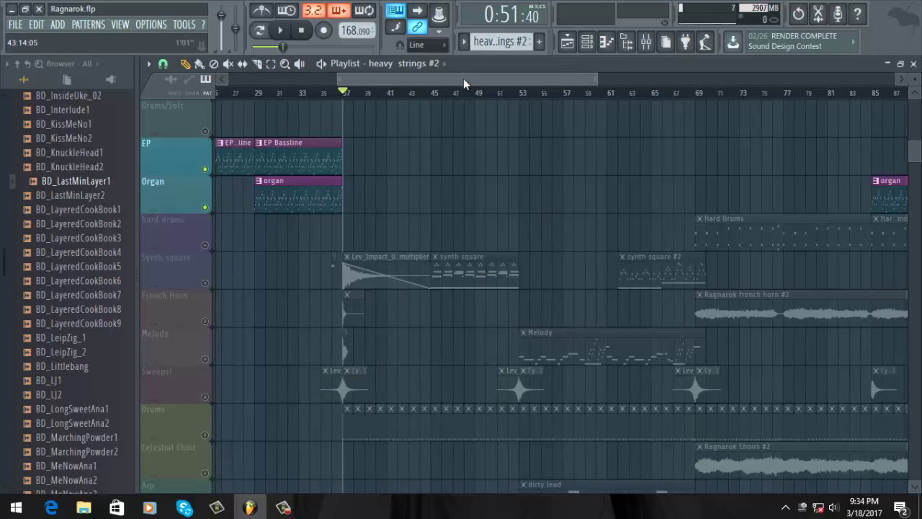
scroll(432, 336, "down", 3)
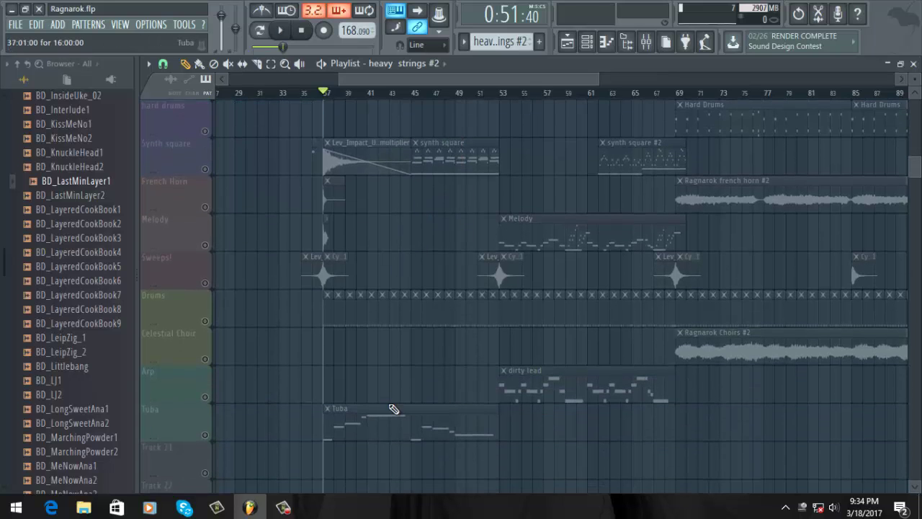
scroll(515, 211, "up", 3)
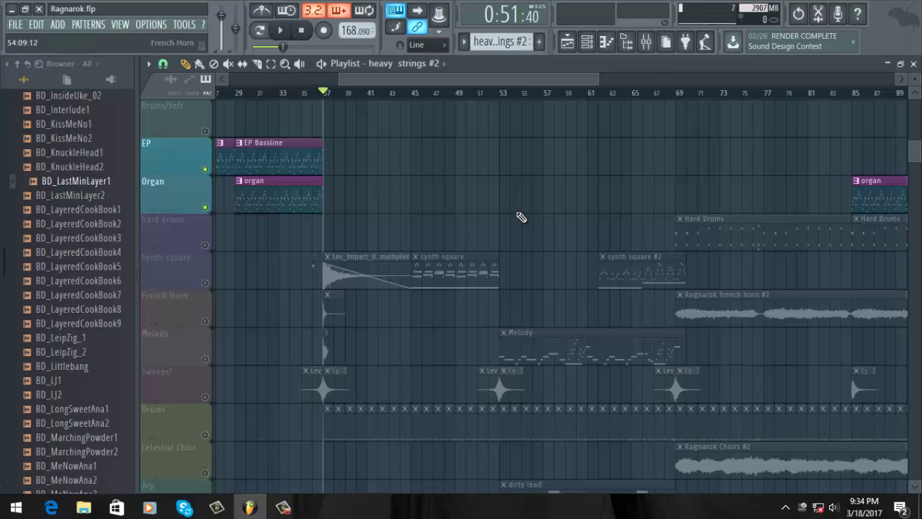
scroll(521, 216, "up", 6)
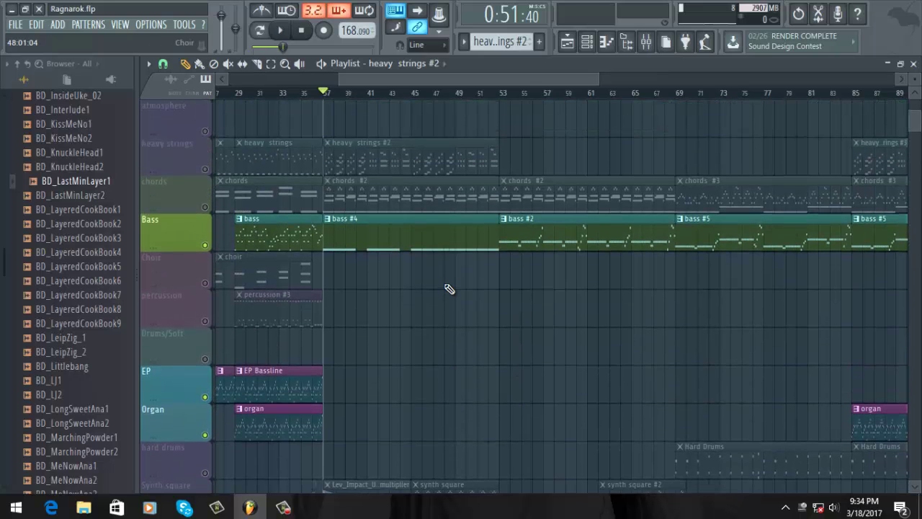
scroll(448, 288, "up", 2)
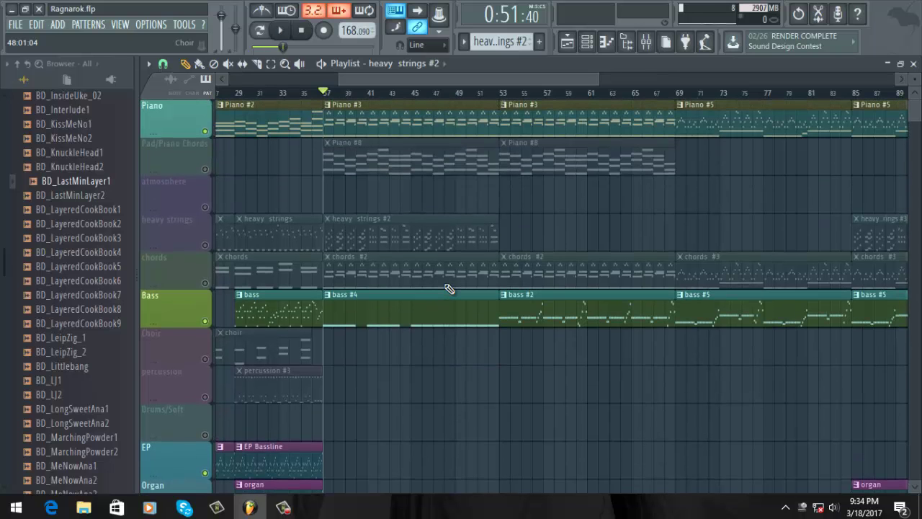
Step: Unmute the Pad/Piano Chords track, inspect the notes of its Piano #8 pattern in the piano roll, and return to the playlist
left_click_drag(542, 76, 514, 78)
left_click_drag(537, 73, 497, 74)
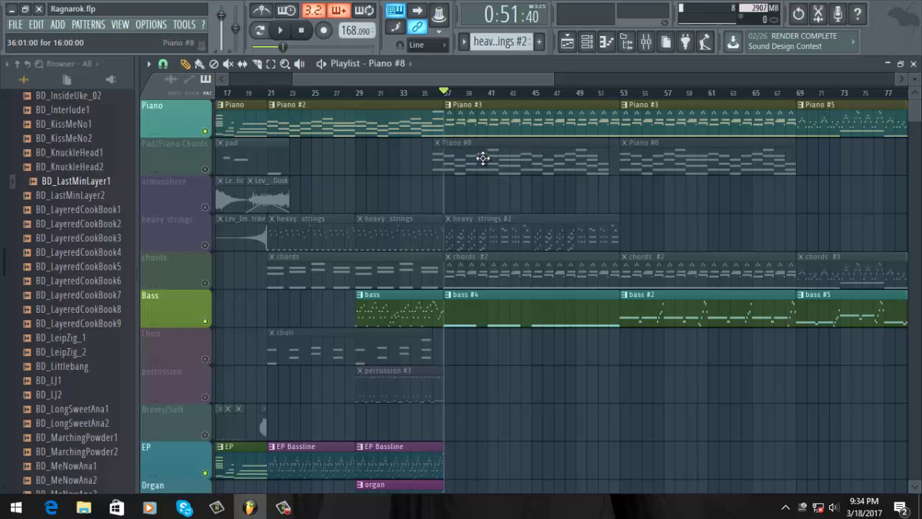
left_click(206, 170)
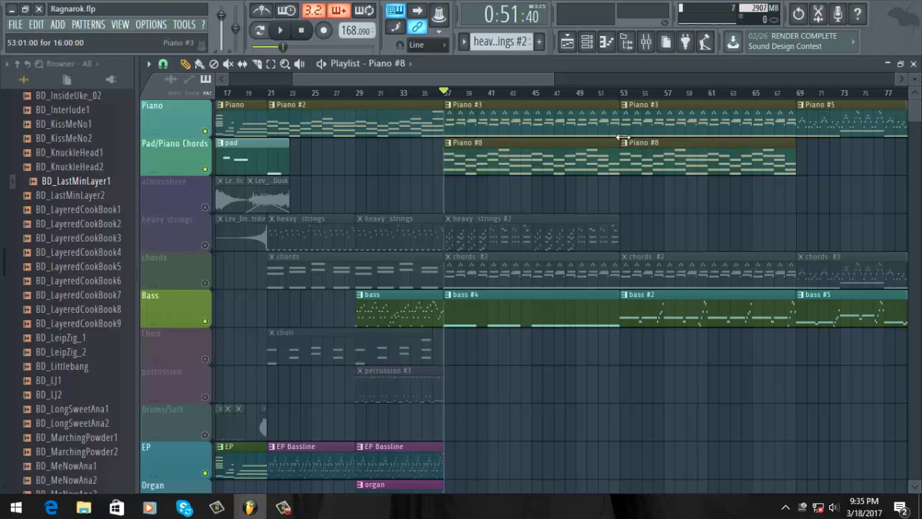
double_click(570, 150)
left_click_drag(611, 79, 605, 79)
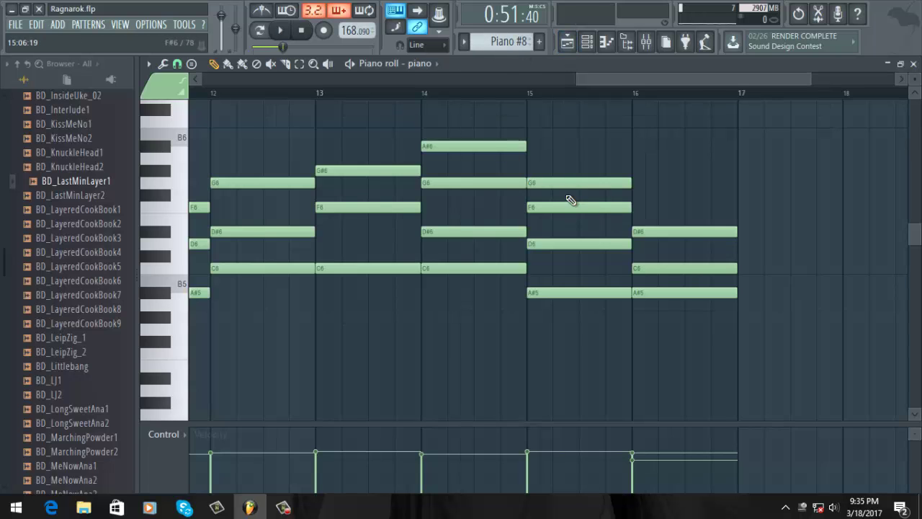
left_click(568, 42)
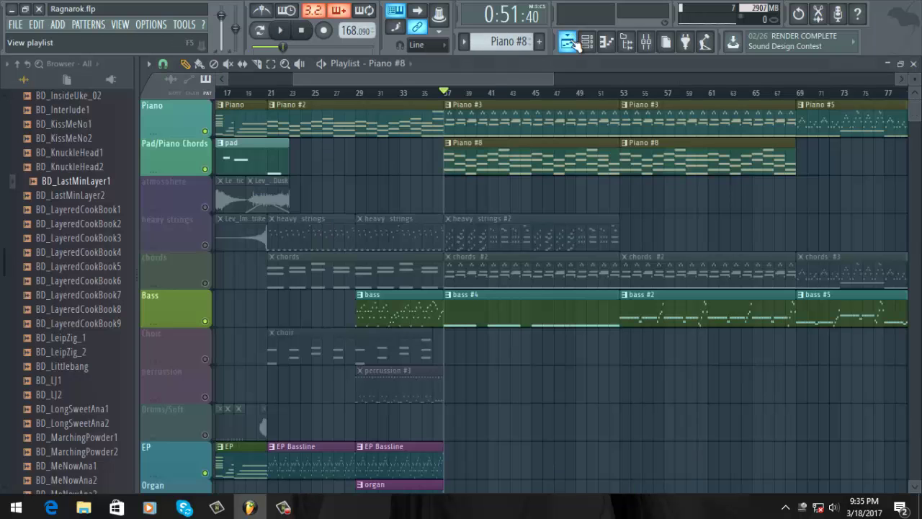
Step: Unmute the heavy strings track, inspect the notes of its heavy strings #2 pattern in the piano roll, and return to the playlist
left_click_drag(520, 73, 552, 78)
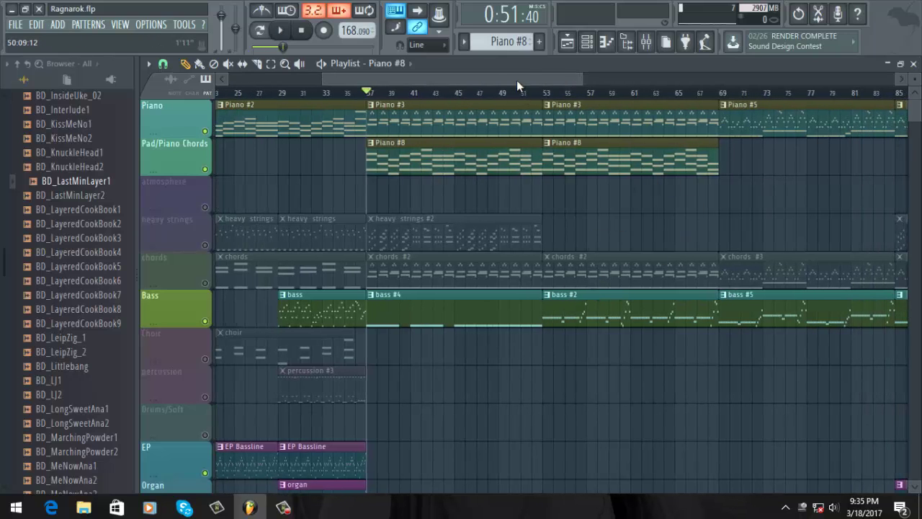
left_click_drag(516, 75, 510, 77)
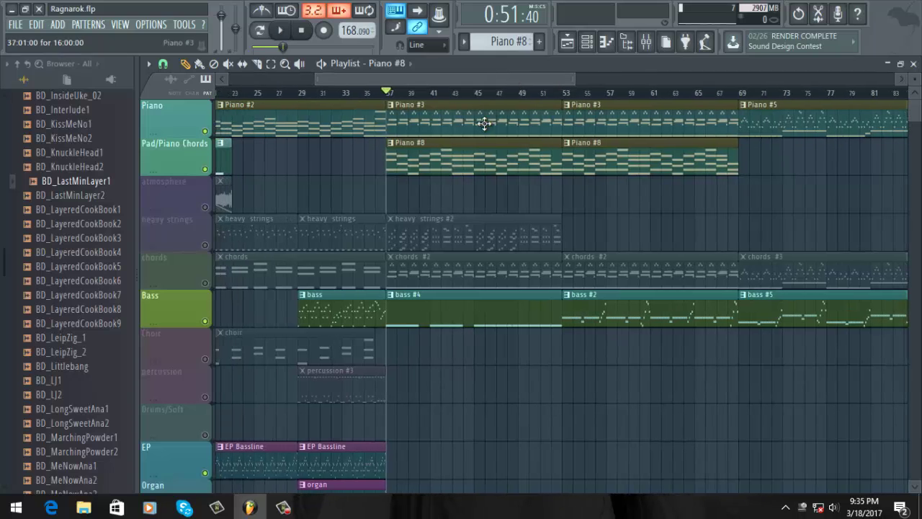
left_click(207, 245)
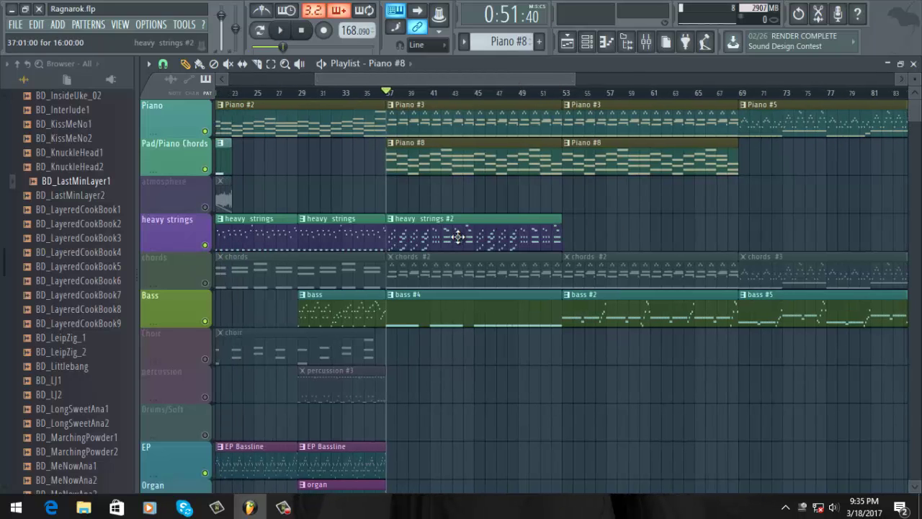
double_click(480, 235)
left_click_drag(559, 82, 306, 137)
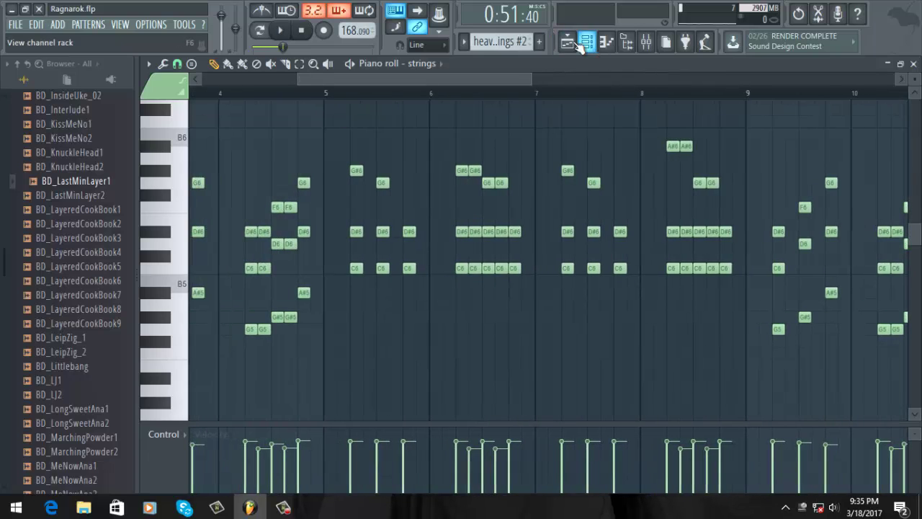
left_click(568, 42)
Step: Delete the drum pattern clips on the Drums track from bar 37 up to bar 53
left_click_drag(455, 80, 435, 84)
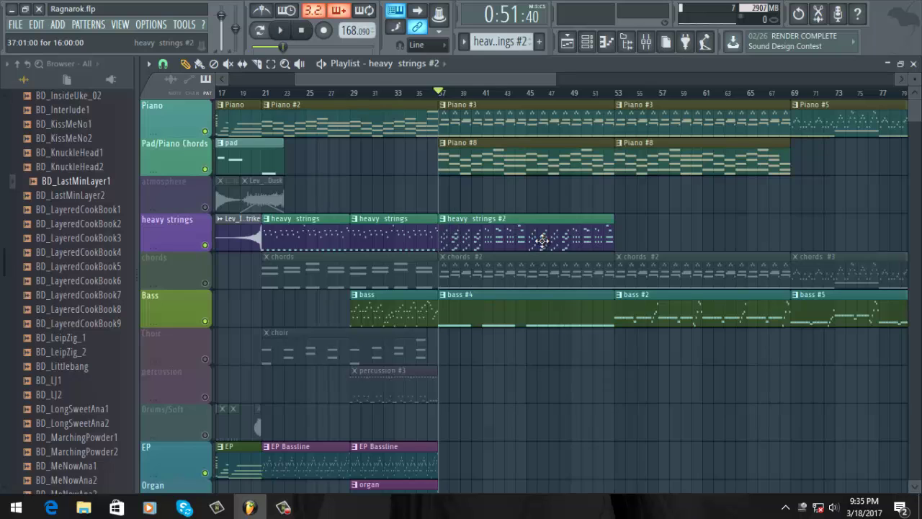
scroll(548, 240, "down", 1)
scroll(533, 200, "up", 1)
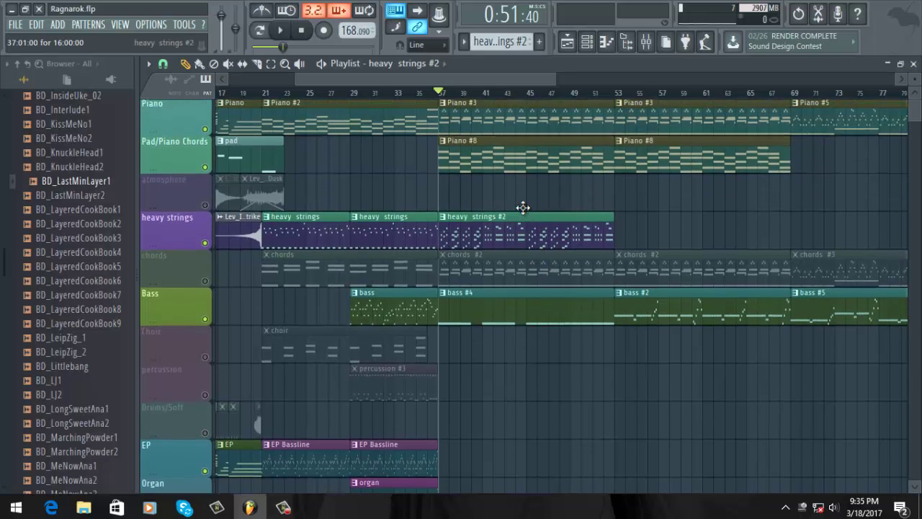
left_click_drag(441, 94, 467, 84)
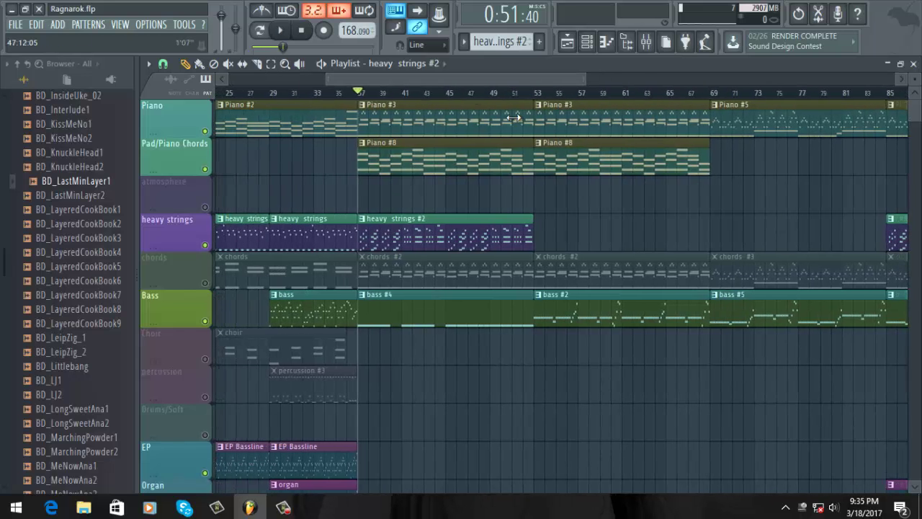
scroll(626, 174, "down", 3)
scroll(625, 175, "down", 6)
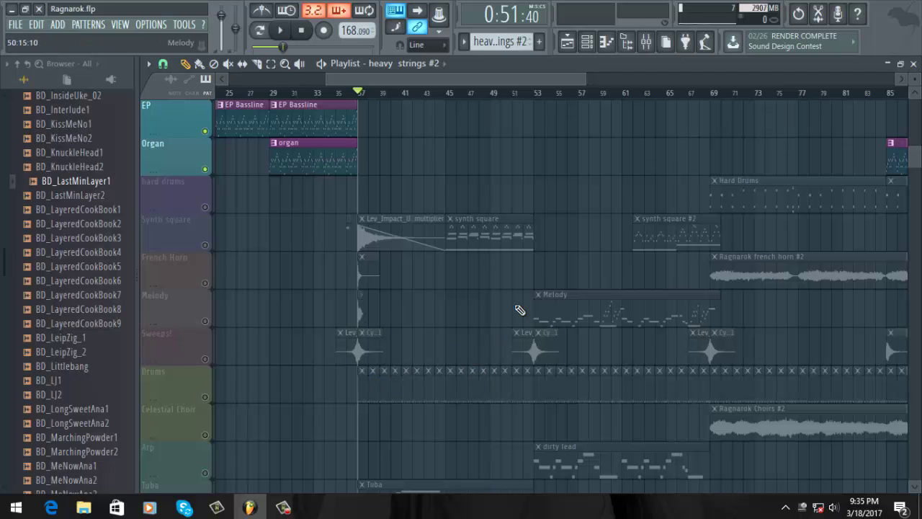
scroll(531, 211, "up", 4)
scroll(529, 212, "down", 6)
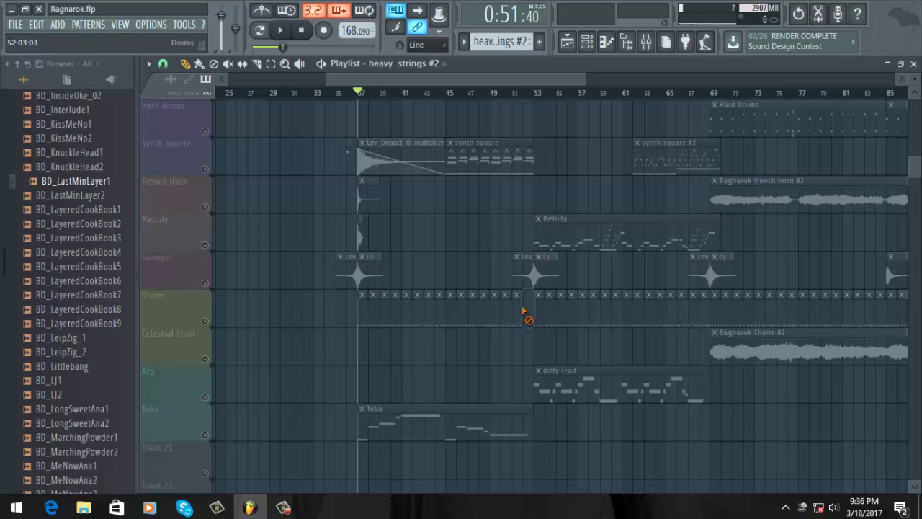
mouse_move(523, 312)
left_mouse_down()
mouse_move(412, 310)
mouse_move(375, 319)
left_mouse_up()
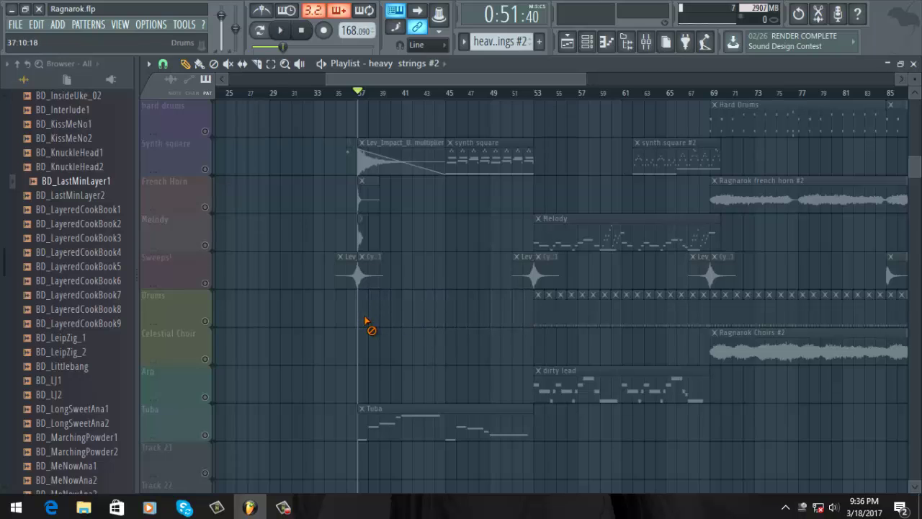
Step: Unmute the Drums and Melody tracks and review the active tracks around the sections starting at bars 37 and 53
left_click(210, 323)
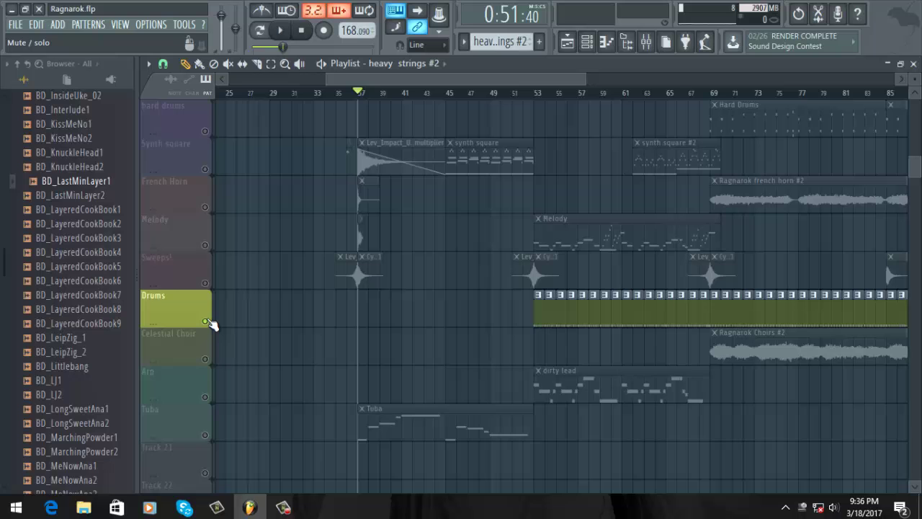
left_click(206, 246)
scroll(475, 309, "up", 7)
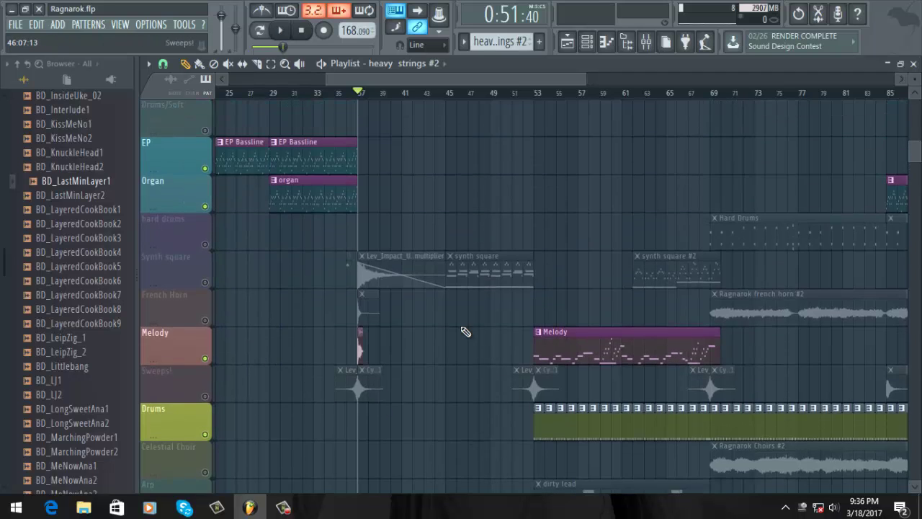
scroll(457, 315, "down", 8)
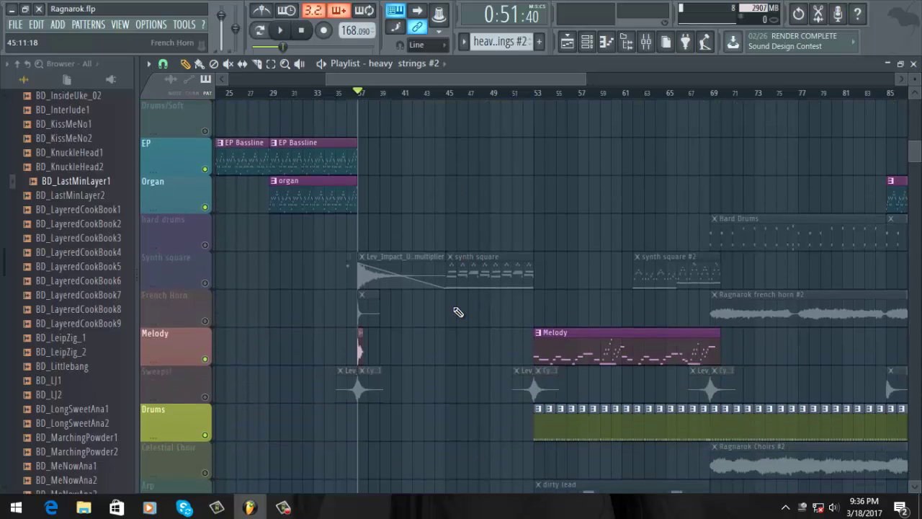
scroll(458, 313, "up", 9)
scroll(458, 312, "up", 3)
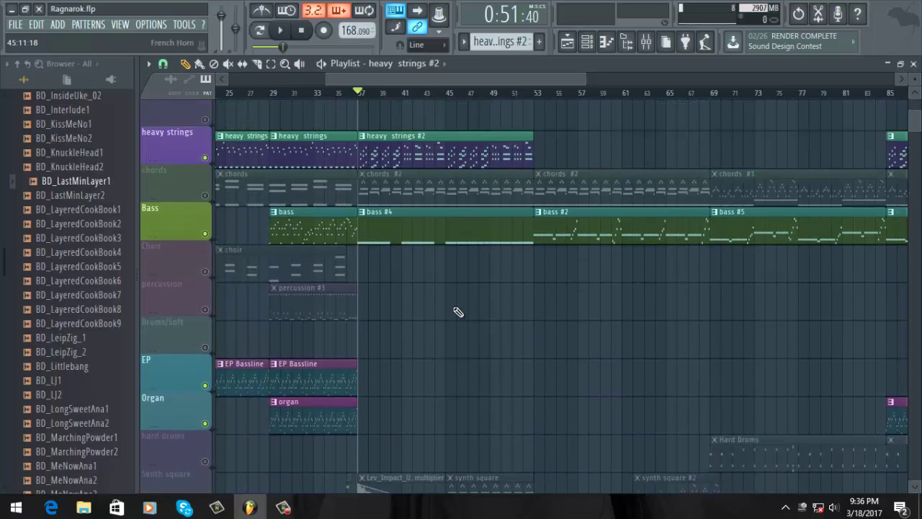
scroll(490, 225, "down", 9)
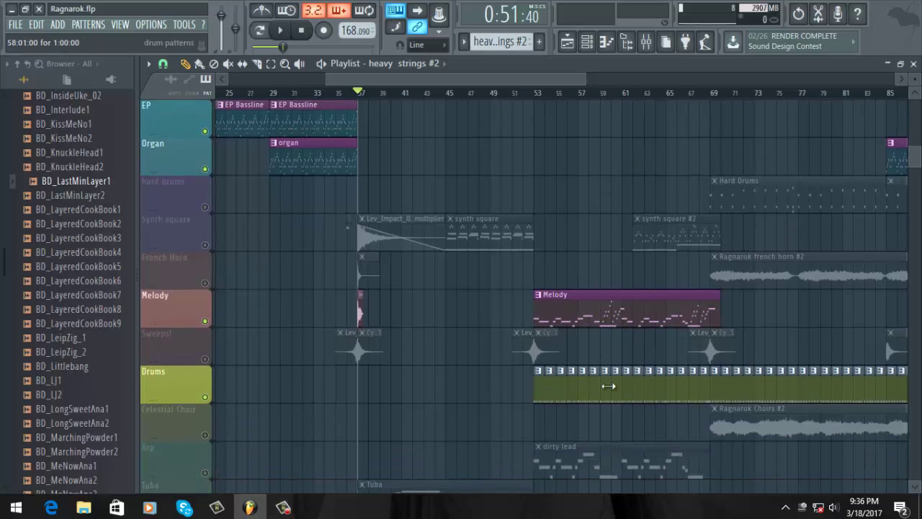
scroll(583, 391, "up", 9)
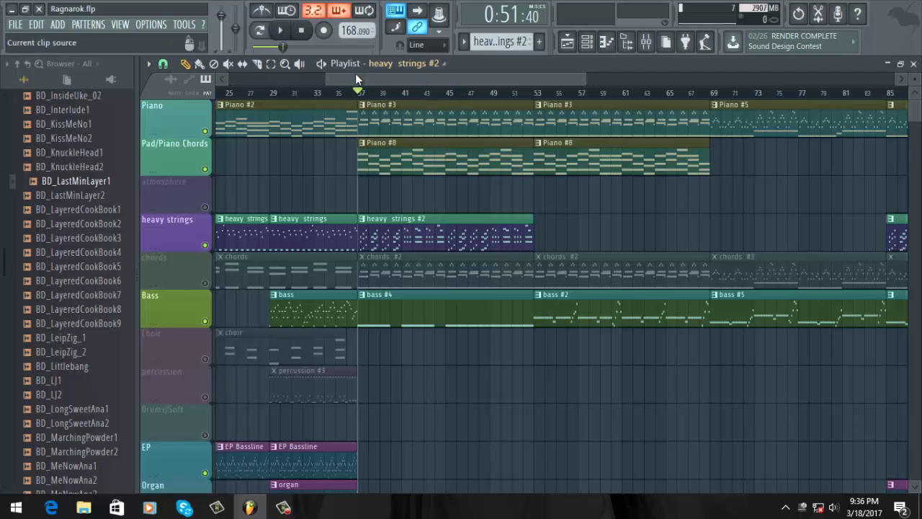
Step: Examine the notes of the Piano #3 pattern from its first bar in the piano roll, and return to the playlist
left_click_drag(325, 78, 391, 117)
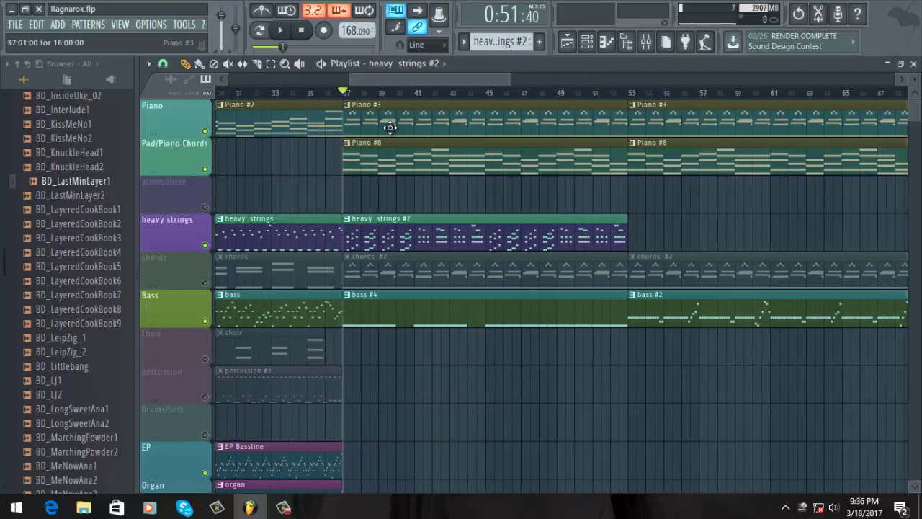
double_click(391, 126)
left_click_drag(436, 78, 352, 79)
scroll(356, 154, "down", 5)
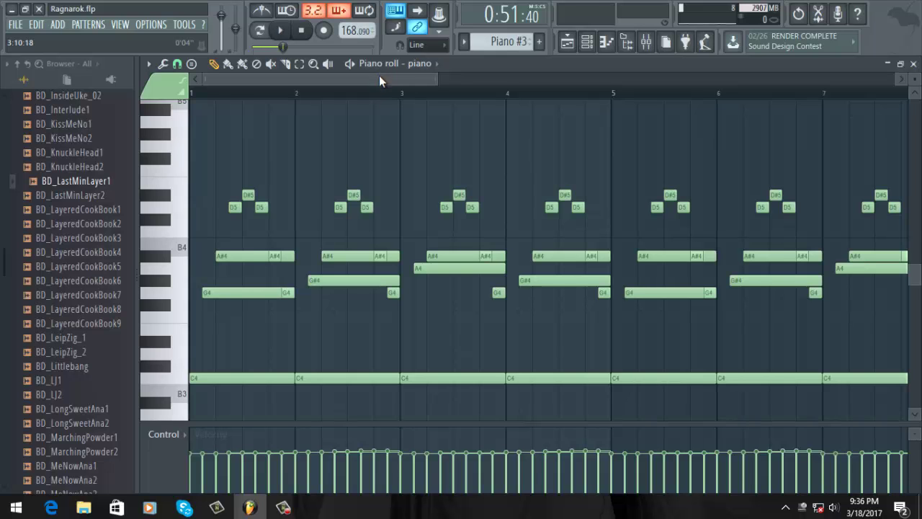
left_click_drag(379, 75, 346, 105)
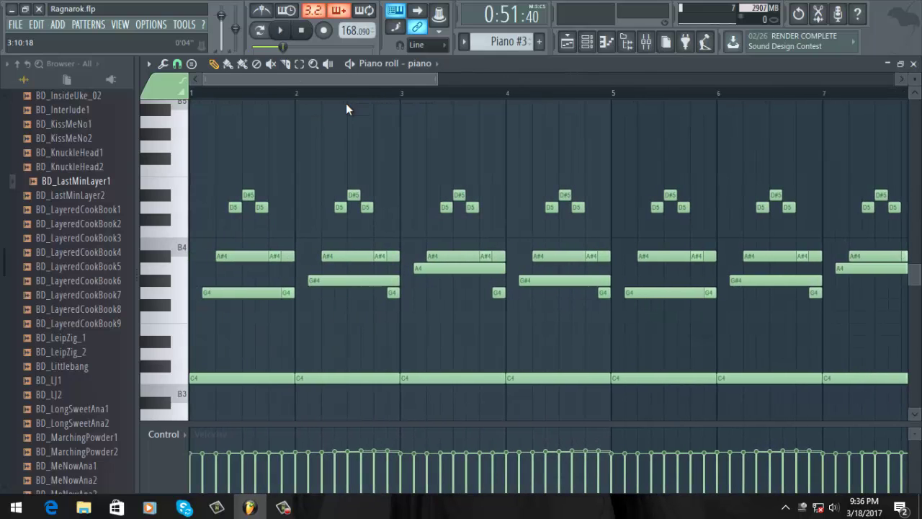
left_click(568, 46)
Step: Examine the notes of the Piano #2 pattern from its first to its last bar in the piano roll, and return to the playlist
scroll(415, 85, "left", 3)
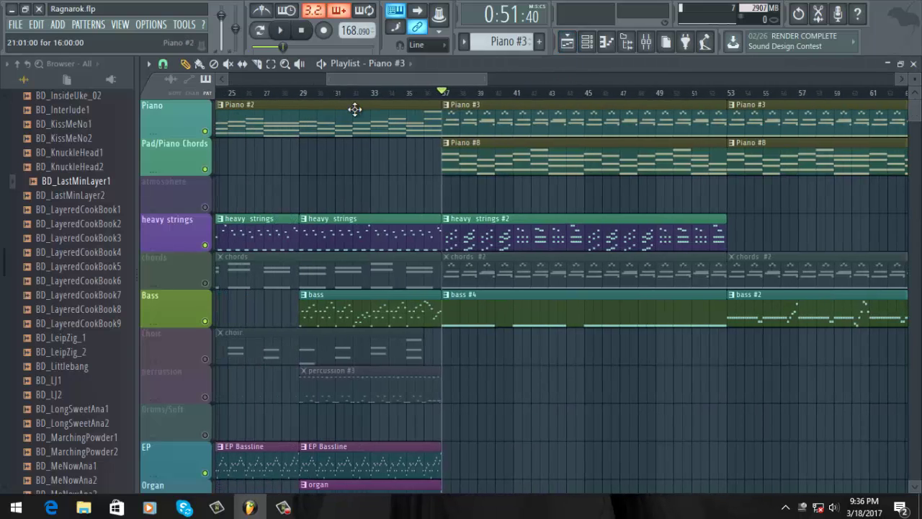
double_click(354, 109)
scroll(519, 93, "left", 3)
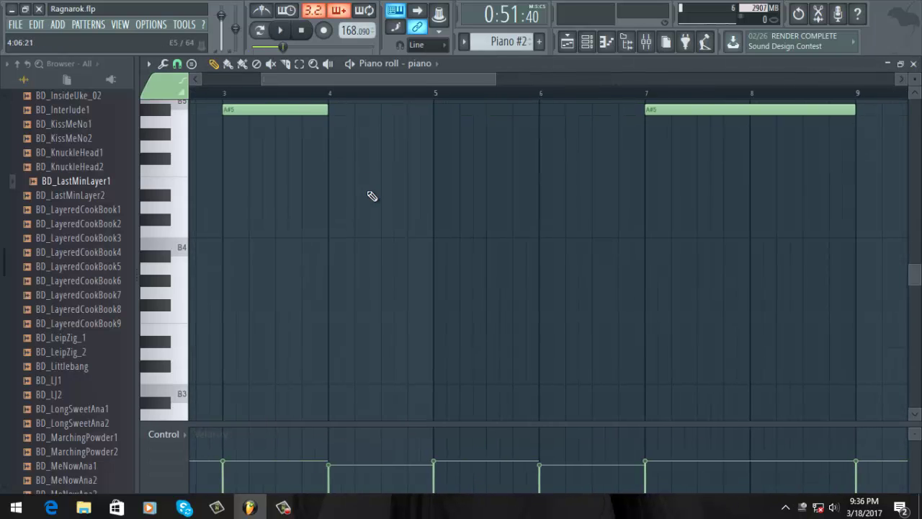
scroll(373, 209, "up", 2)
scroll(372, 218, "up", 2)
scroll(455, 81, "left", 2)
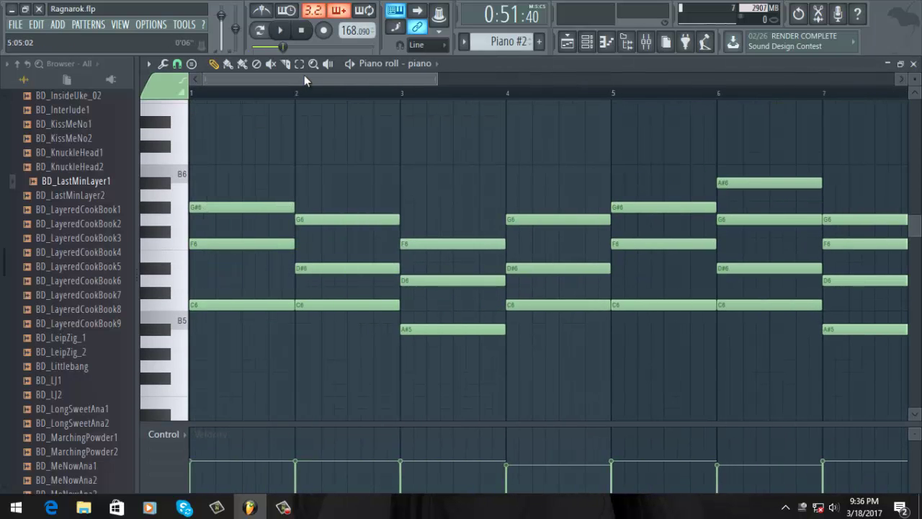
scroll(358, 79, "right", 4)
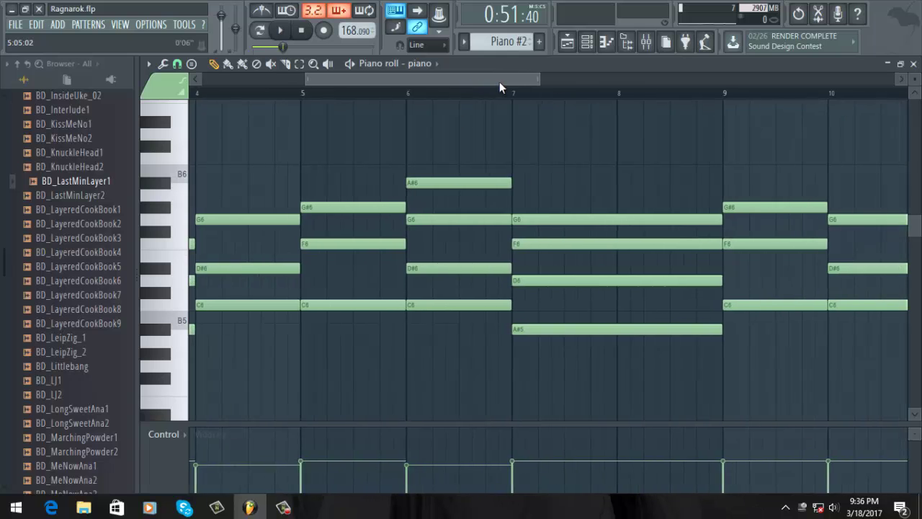
left_click_drag(525, 82, 614, 67)
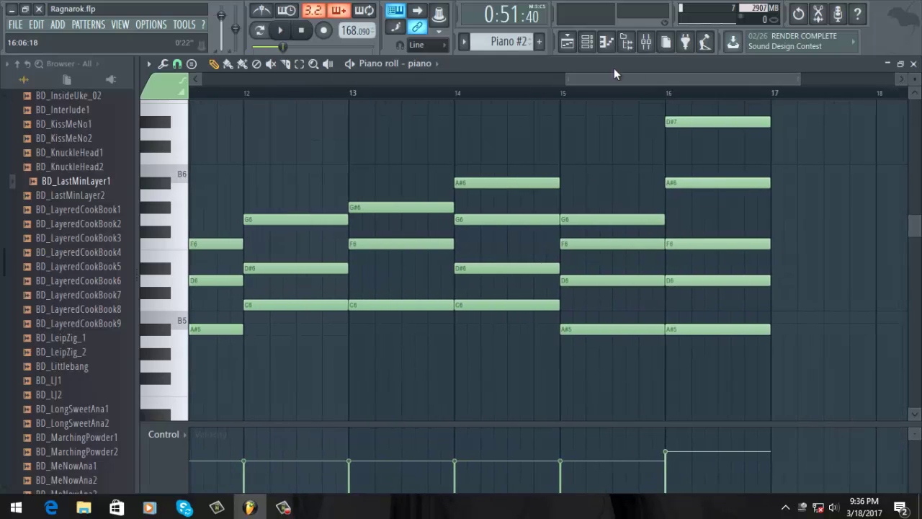
left_click(567, 43)
Step: Play the song from bar 37, follow the notes of the heavy strings #2 pattern in the piano roll, and return to the playlist
left_click_drag(465, 85, 483, 94)
scroll(555, 240, "down", 8)
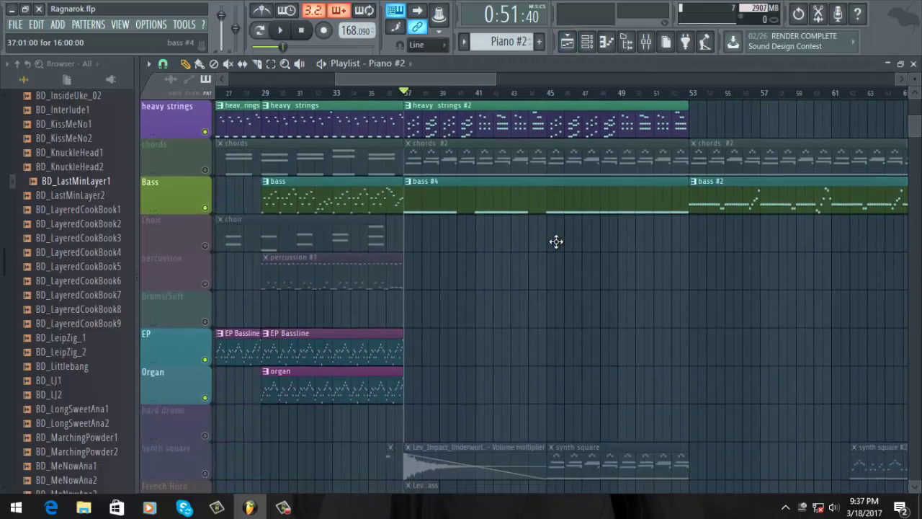
scroll(555, 240, "up", 8)
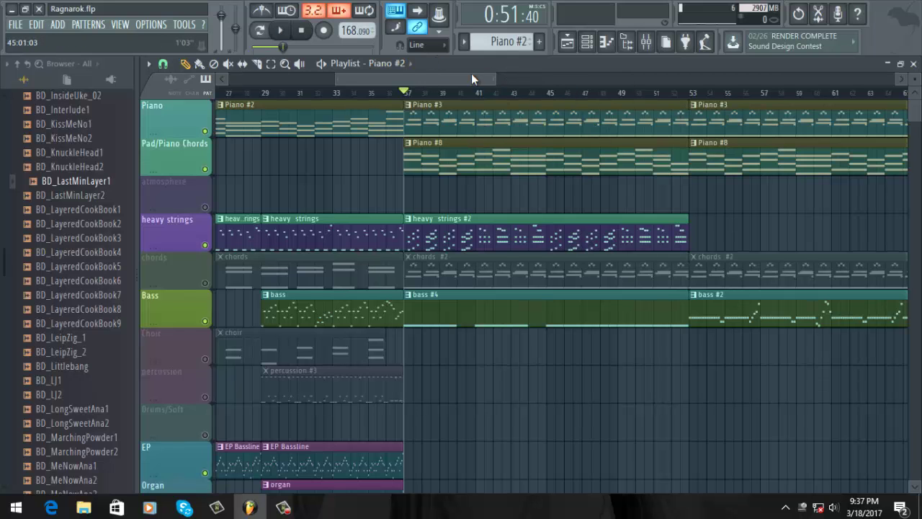
mouse_move(472, 75)
left_mouse_down()
mouse_move(505, 80)
mouse_move(474, 86)
left_mouse_up()
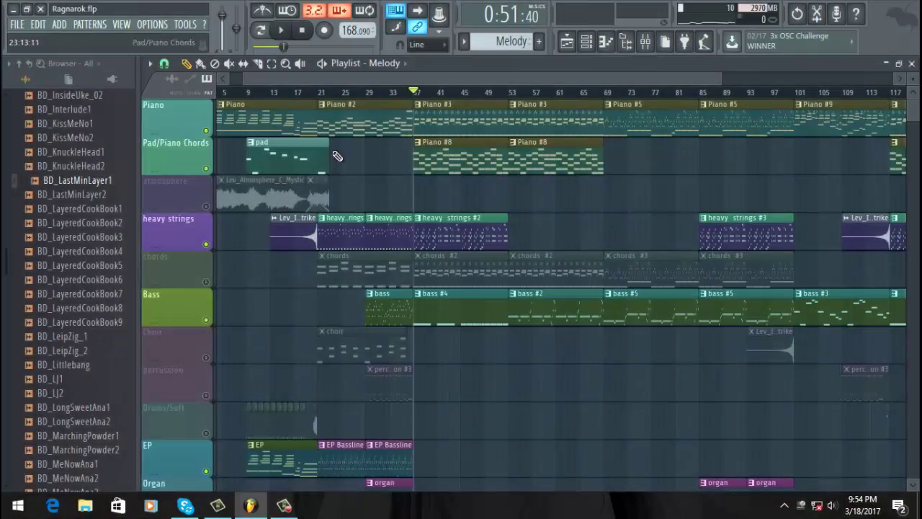
left_click(284, 28)
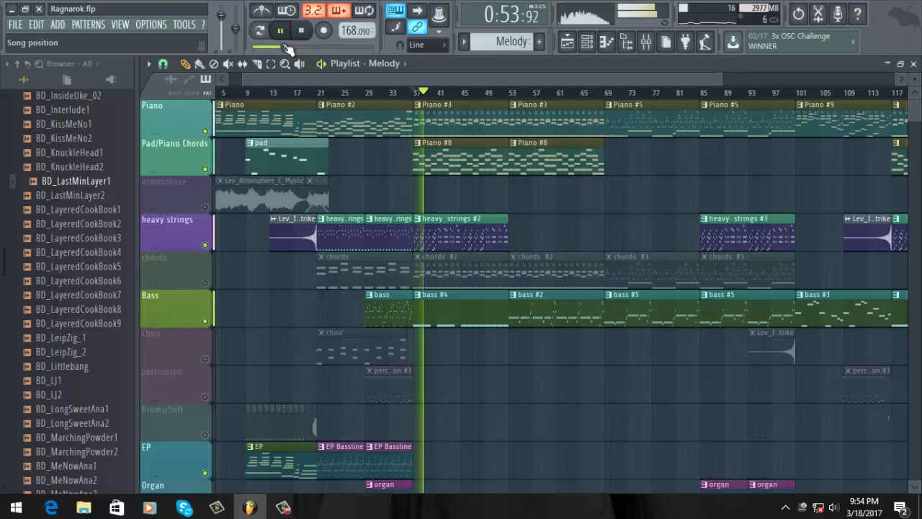
double_click(444, 219)
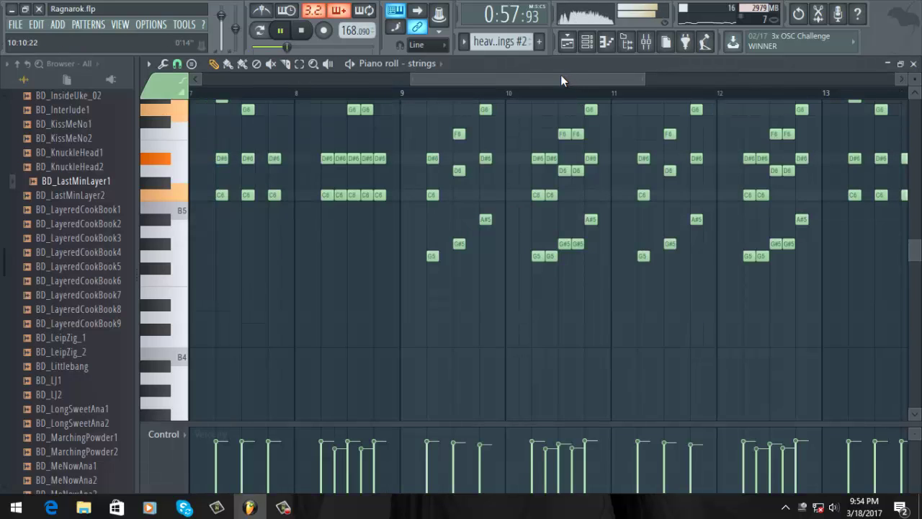
scroll(584, 225, "up", 3)
scroll(583, 225, "down", 1)
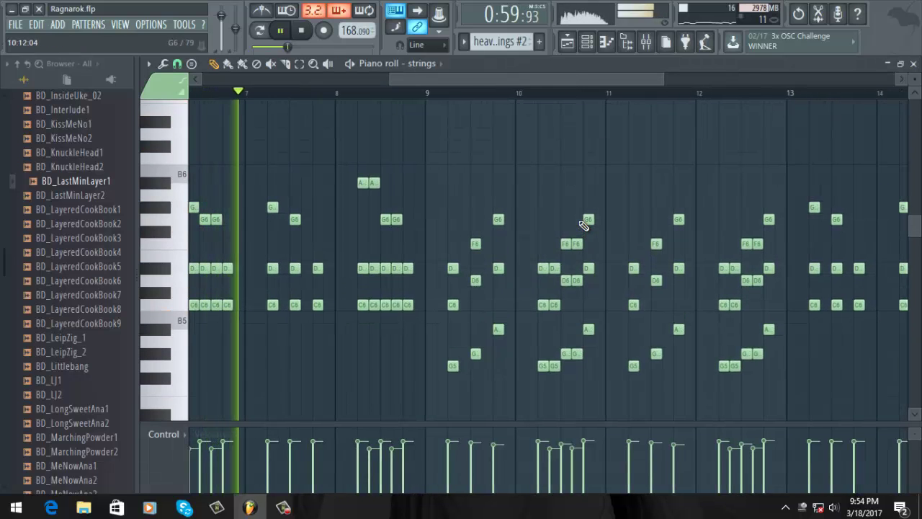
scroll(582, 227, "up", 3)
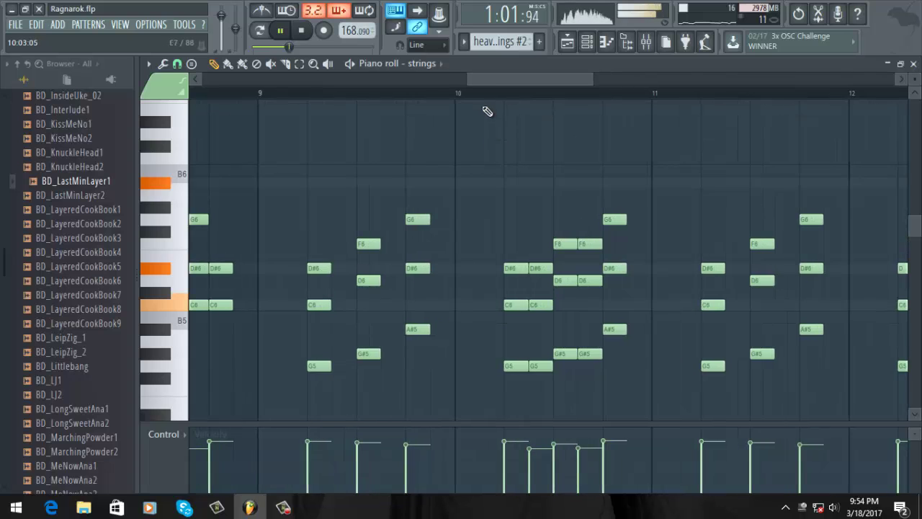
left_click_drag(481, 81, 504, 81)
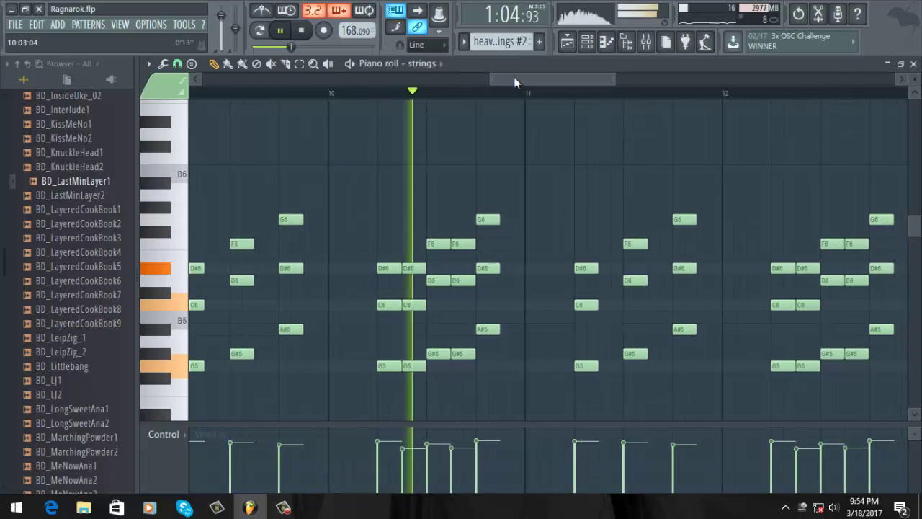
left_click(569, 43)
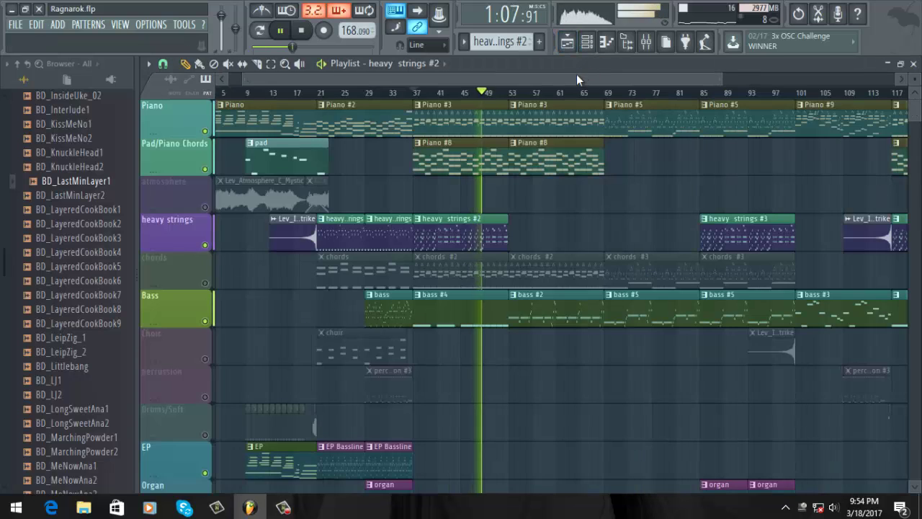
Step: Inspect the notes of the Melody pattern starting at bar 53 in the piano roll during playback, and return to the playlist
left_click_drag(582, 78, 598, 76)
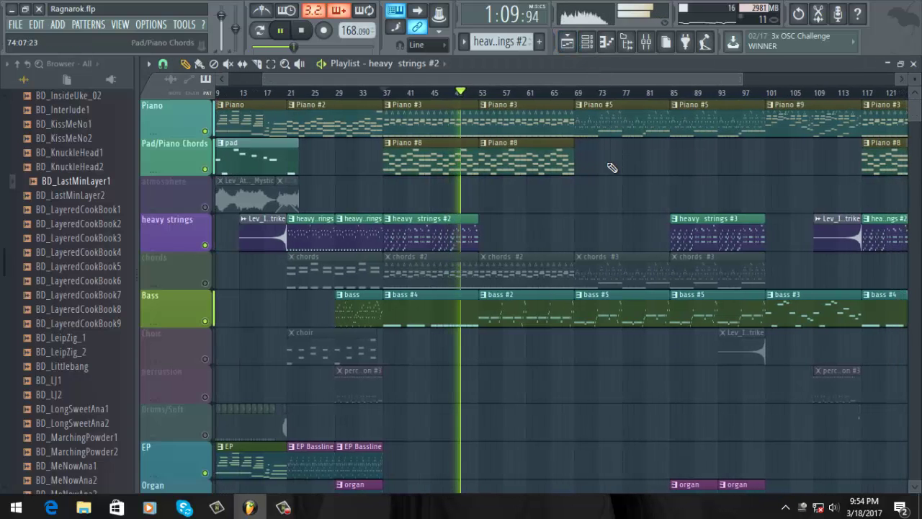
scroll(612, 183, "down", 8)
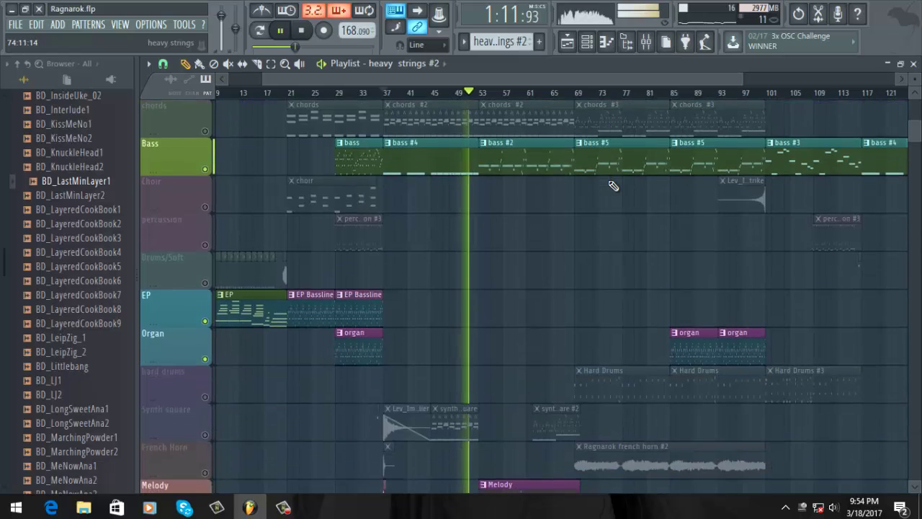
double_click(498, 352)
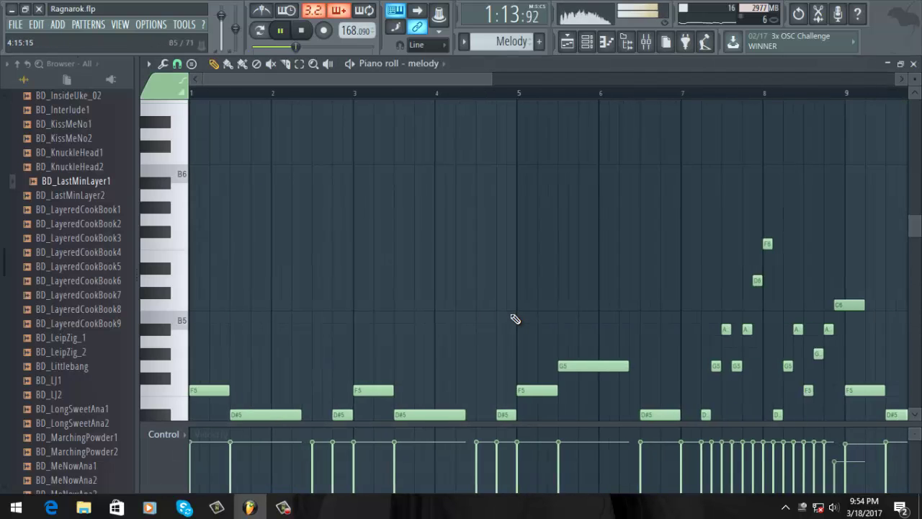
scroll(515, 319, "up", 3)
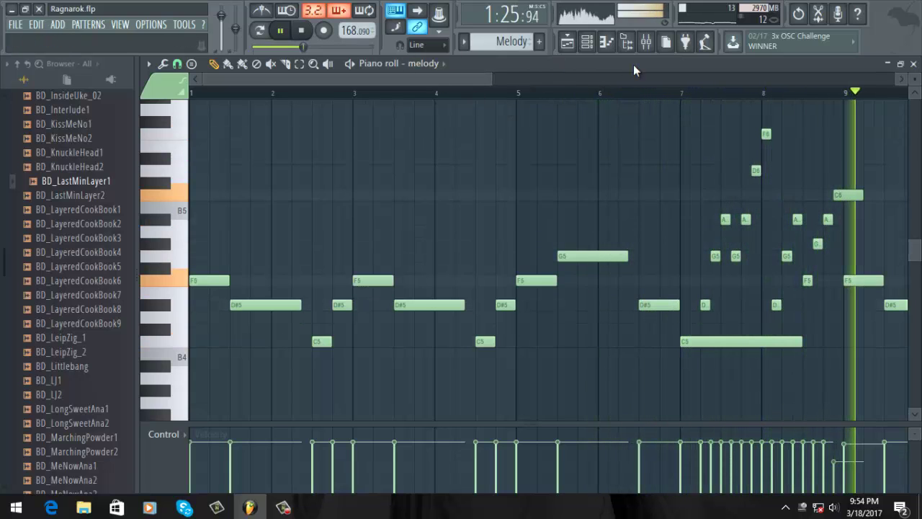
left_click(566, 43)
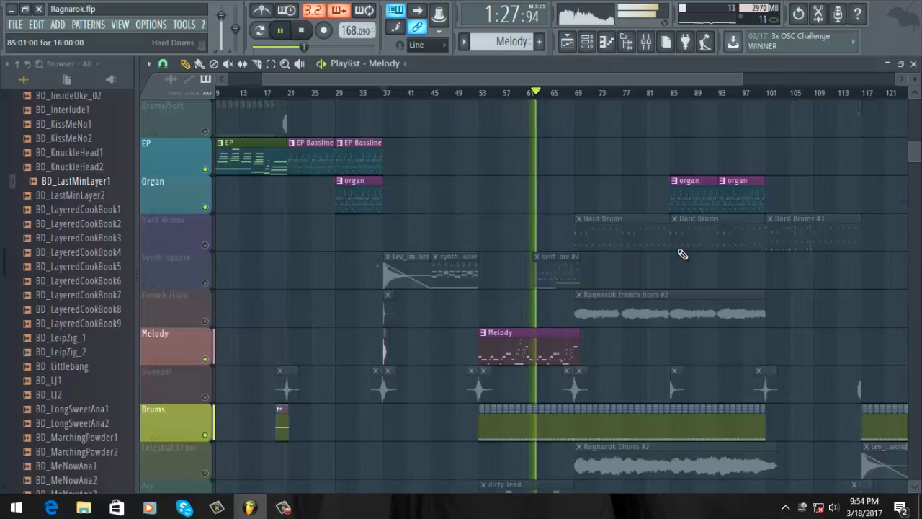
Step: Unmute the Celestial Choir and French Horn tracks for the section starting at bar 69
scroll(683, 256, "down", 2)
scroll(685, 260, "up", 10)
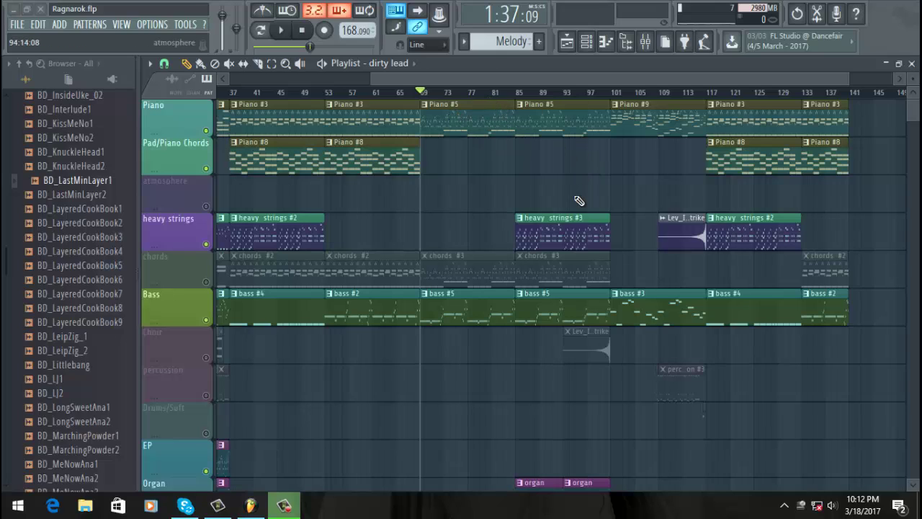
scroll(561, 181, "down", 1)
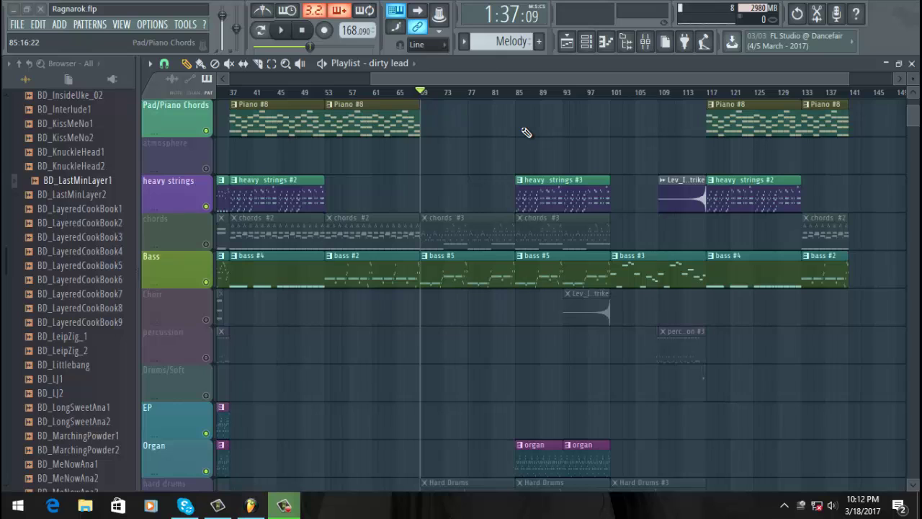
scroll(526, 118, "up", 1)
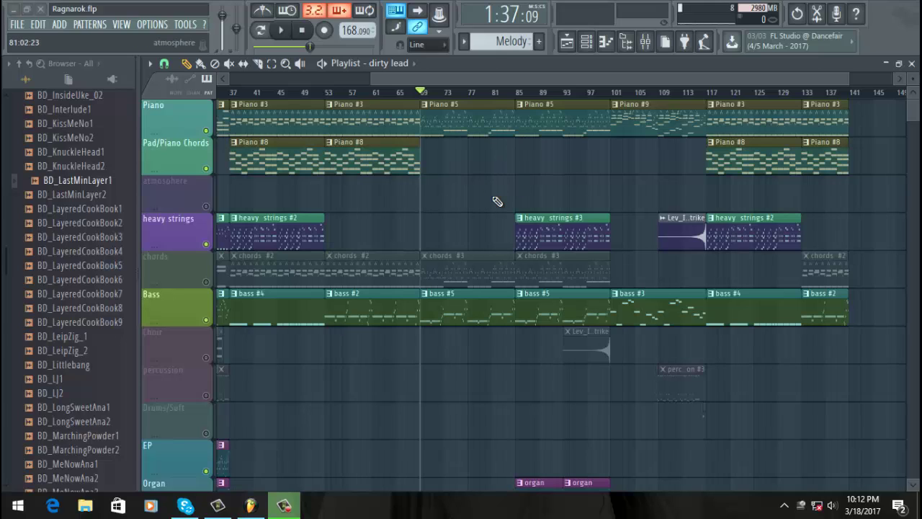
scroll(497, 201, "down", 2)
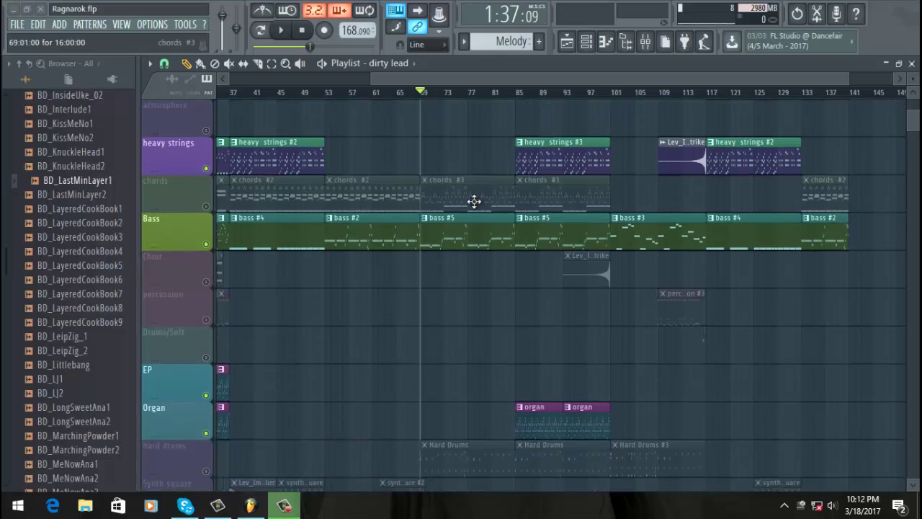
scroll(472, 200, "down", 1)
scroll(474, 166, "down", 2)
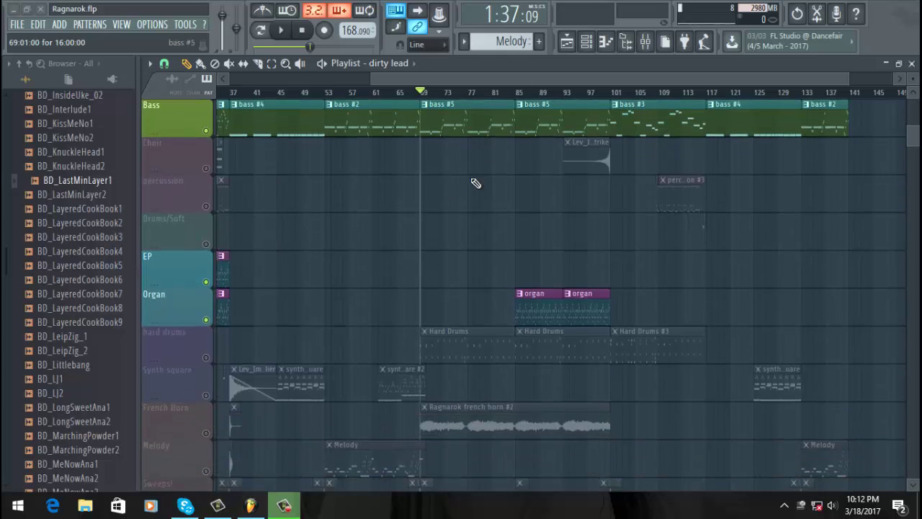
scroll(476, 231, "down", 3)
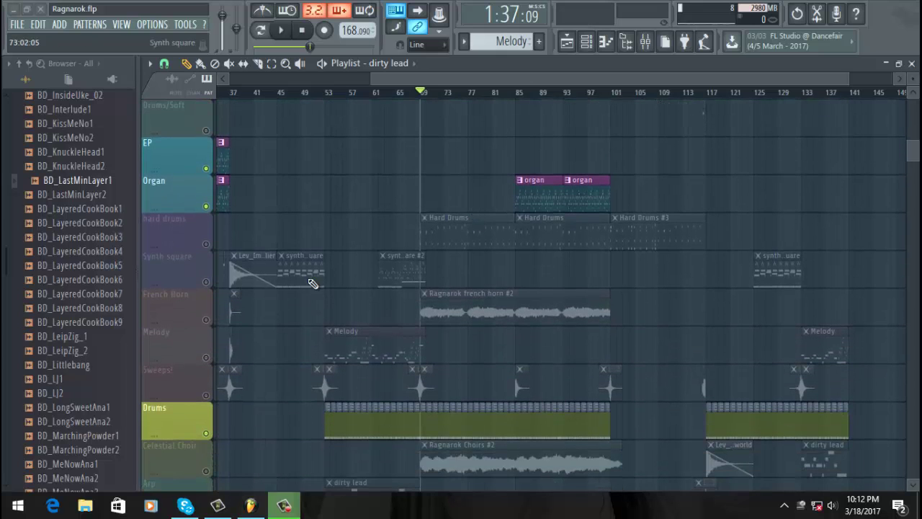
scroll(276, 341, "down", 2)
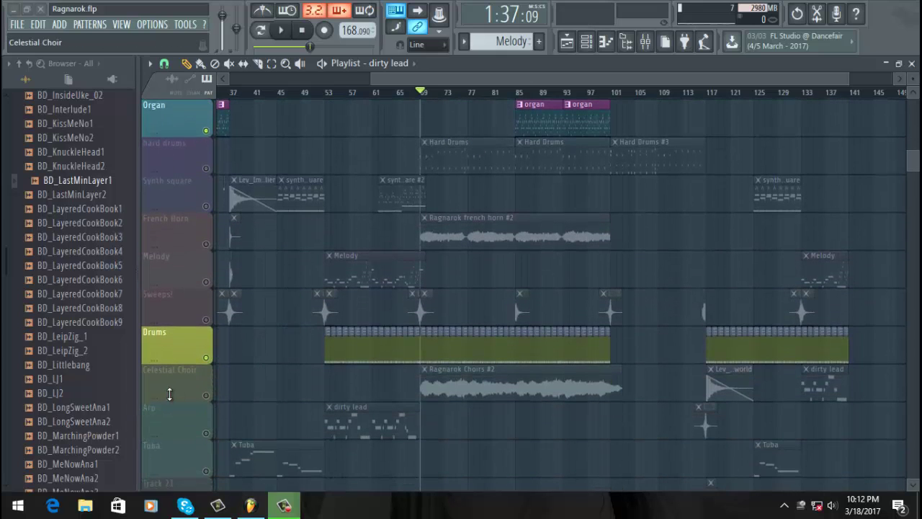
left_click(205, 396)
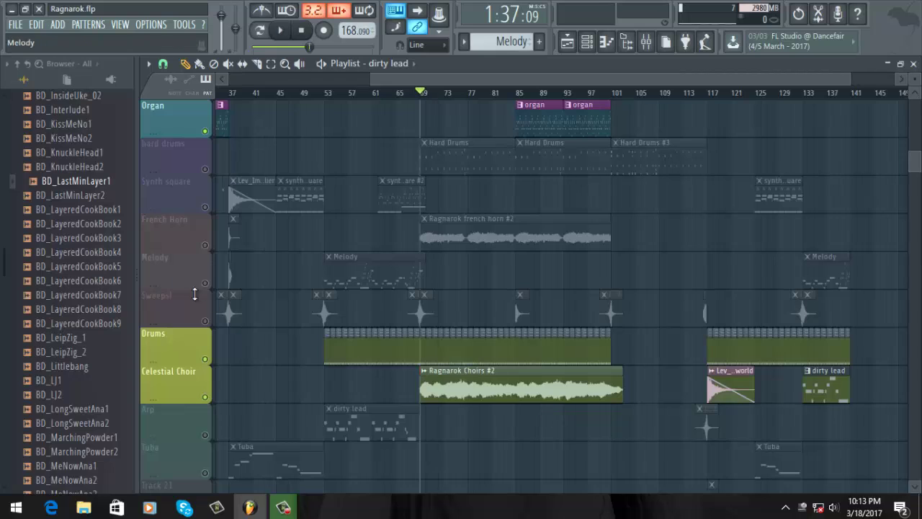
left_click(205, 246)
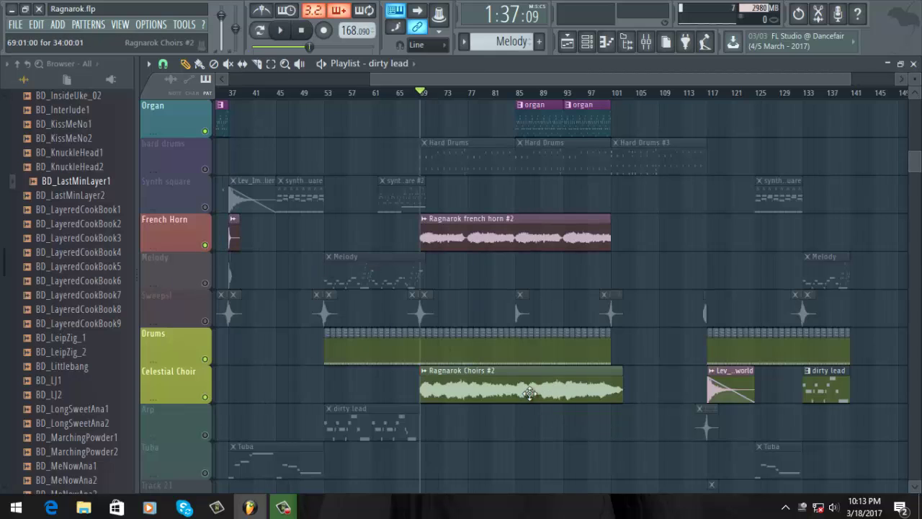
Step: Review the active tracks in the sections starting at bars 69 and 85, from Celestial Choir up to Piano
scroll(498, 402, "up", 2)
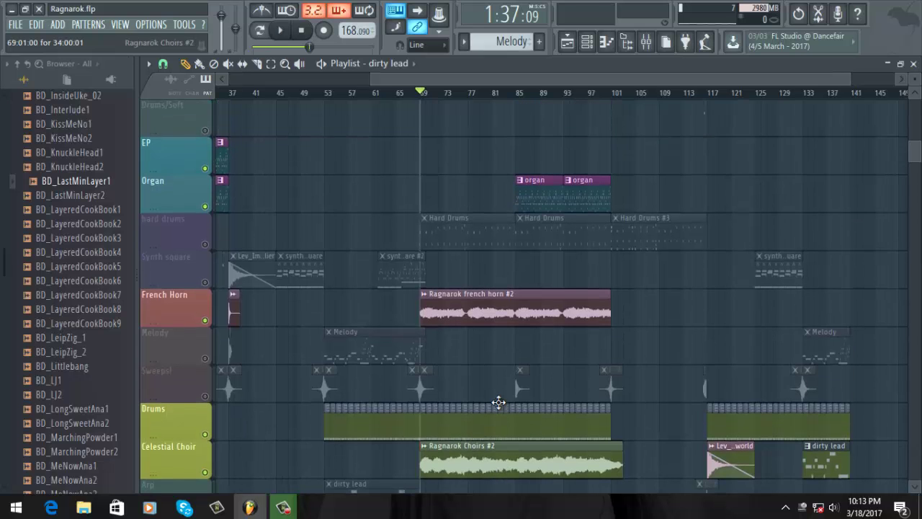
scroll(496, 401, "up", 2)
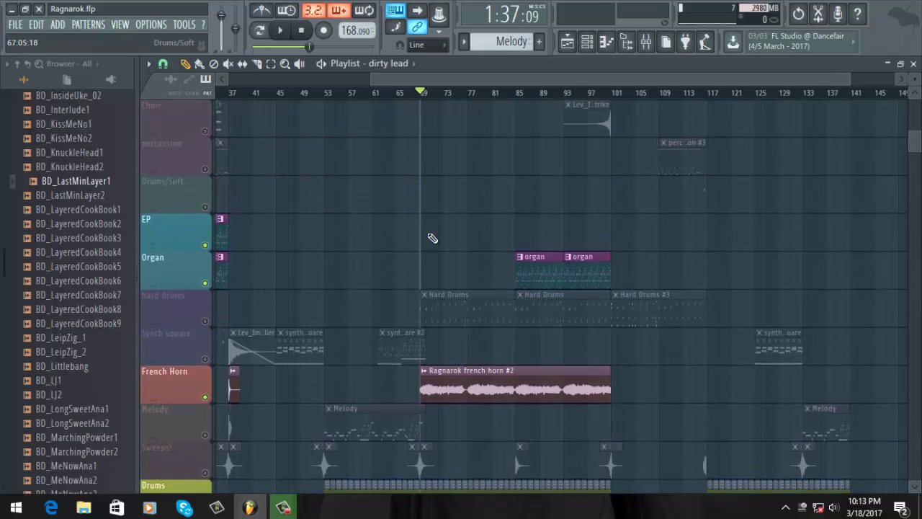
scroll(504, 300, "up", 3)
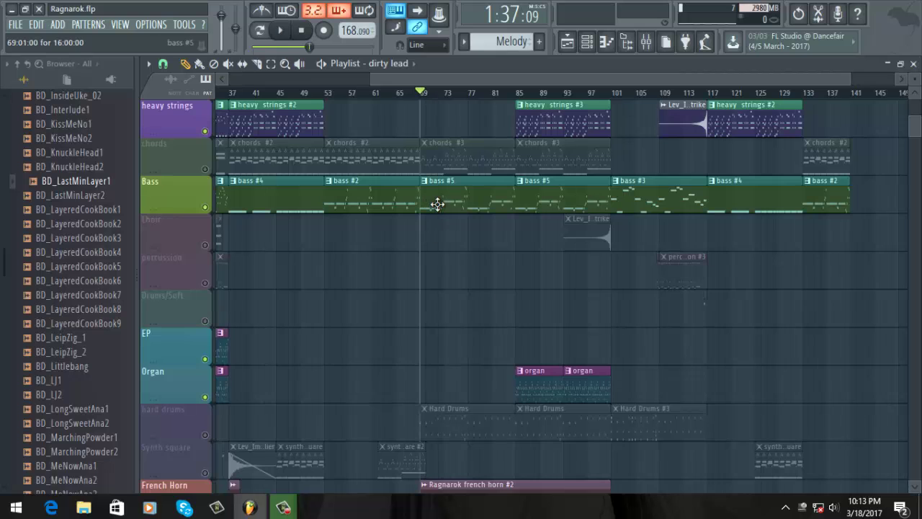
scroll(454, 230, "up", 1)
scroll(505, 213, "up", 2)
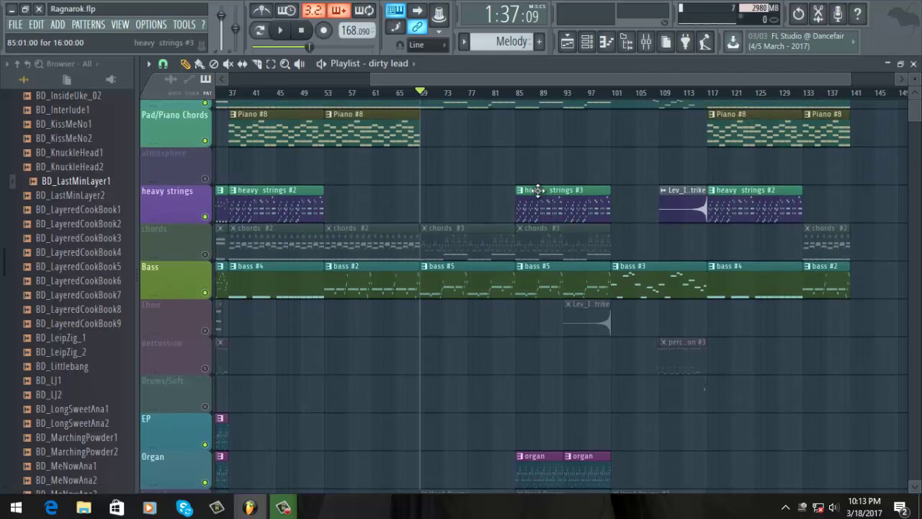
scroll(533, 190, "up", 1)
scroll(510, 289, "down", 6)
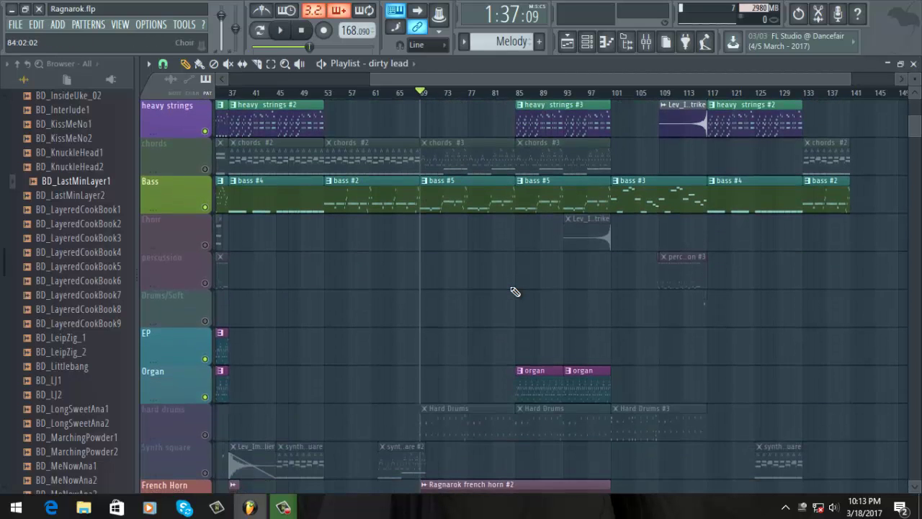
scroll(552, 329, "down", 5)
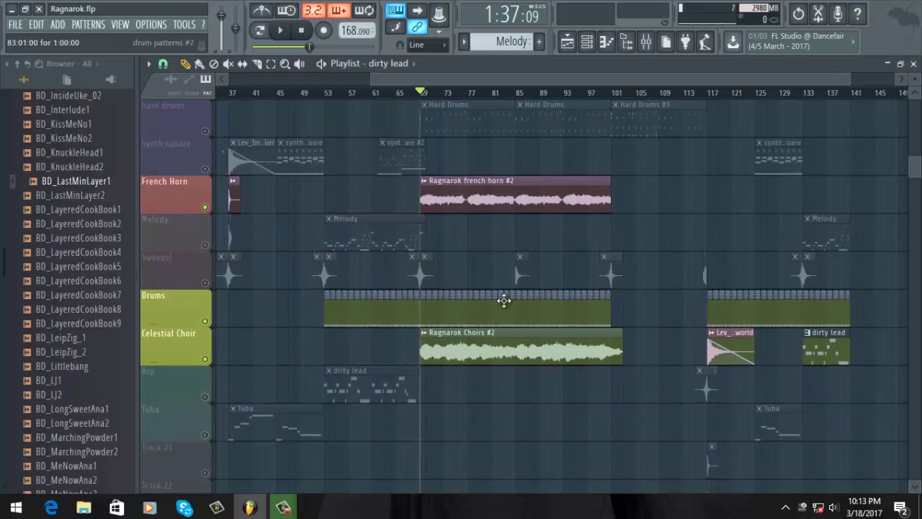
scroll(528, 401, "up", 11)
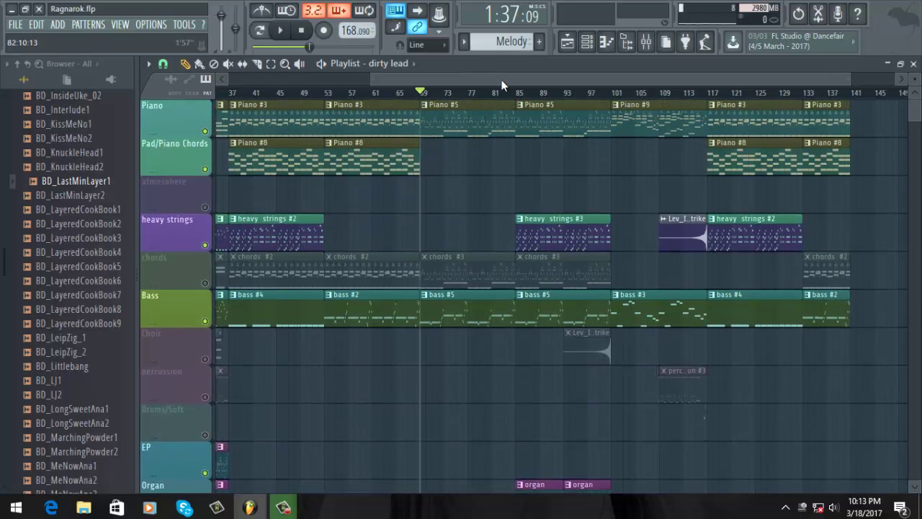
Step: Inspect the notes of the Piano #5 pattern starting at bar 69 in the piano roll from start to end, and return to the playlist
left_click_drag(504, 79, 404, 78)
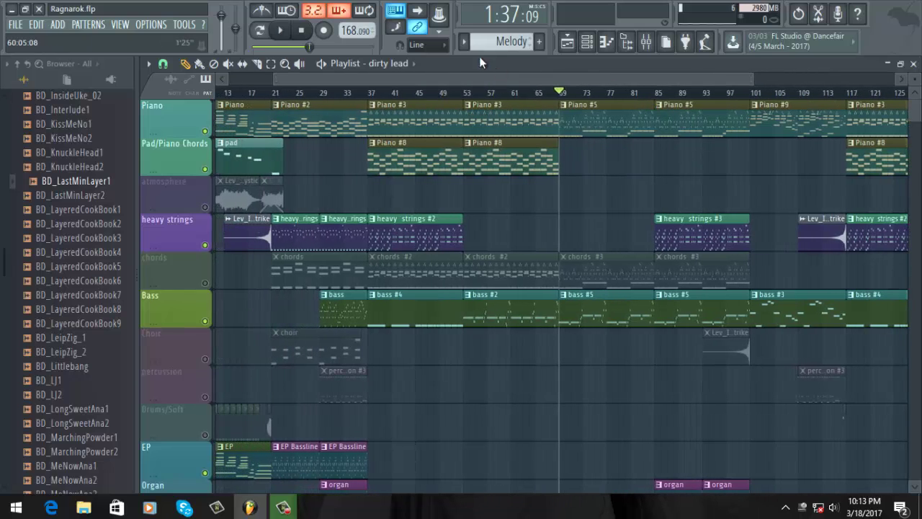
double_click(613, 116)
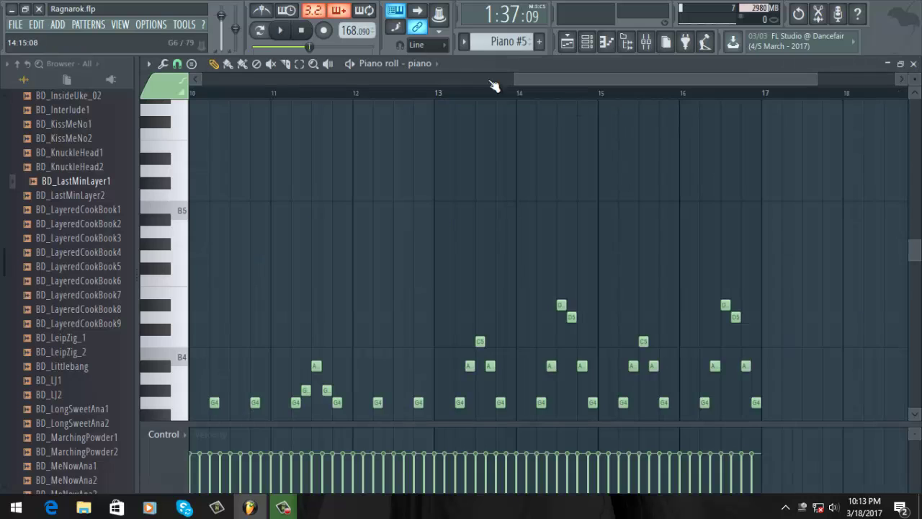
left_click_drag(540, 79, 403, 84)
scroll(430, 202, "down", 3)
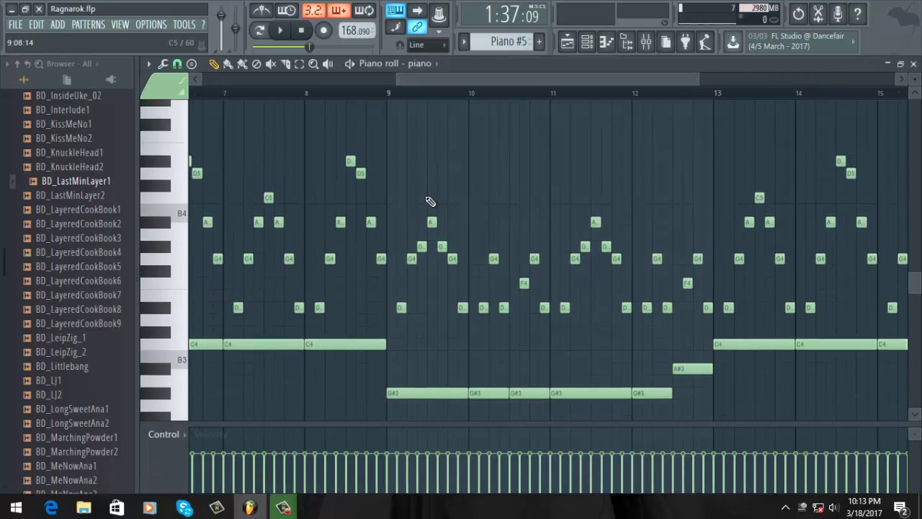
scroll(430, 201, "up", 1, "ctrl")
left_click_drag(508, 79, 295, 104)
scroll(348, 242, "up", 1, "ctrl")
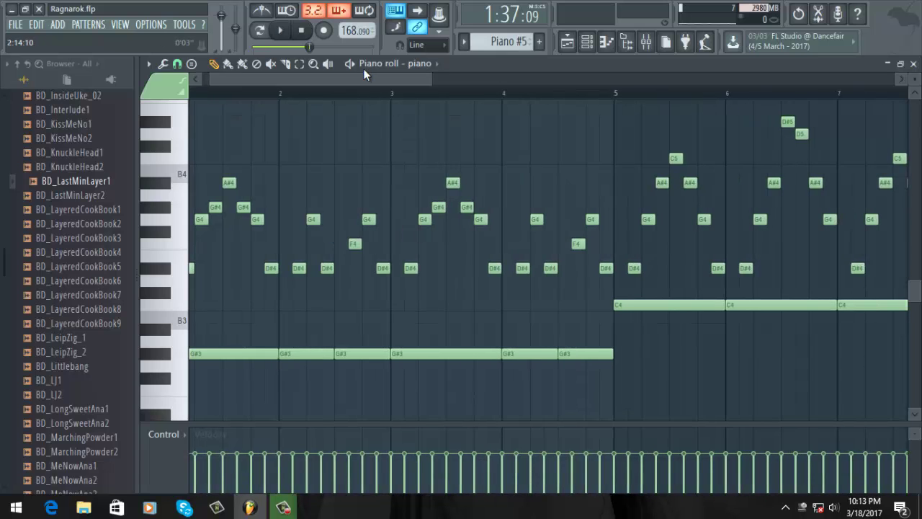
left_click_drag(353, 79, 289, 79)
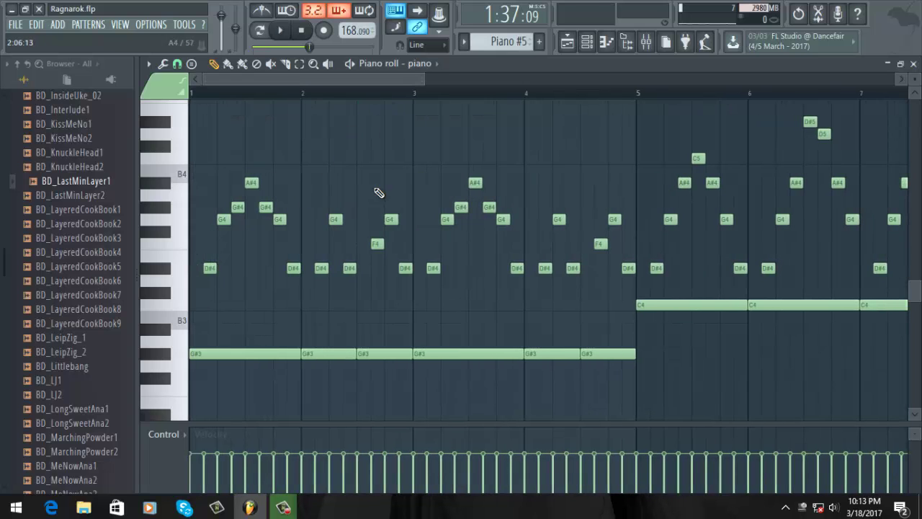
left_click_drag(328, 72, 673, 144)
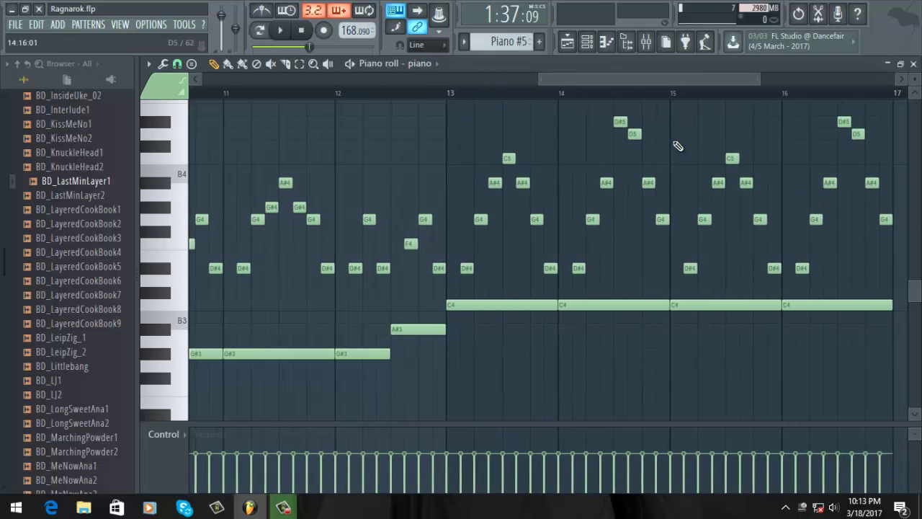
scroll(695, 175, "up", 1)
left_click_drag(666, 77, 715, 74)
left_click(569, 41)
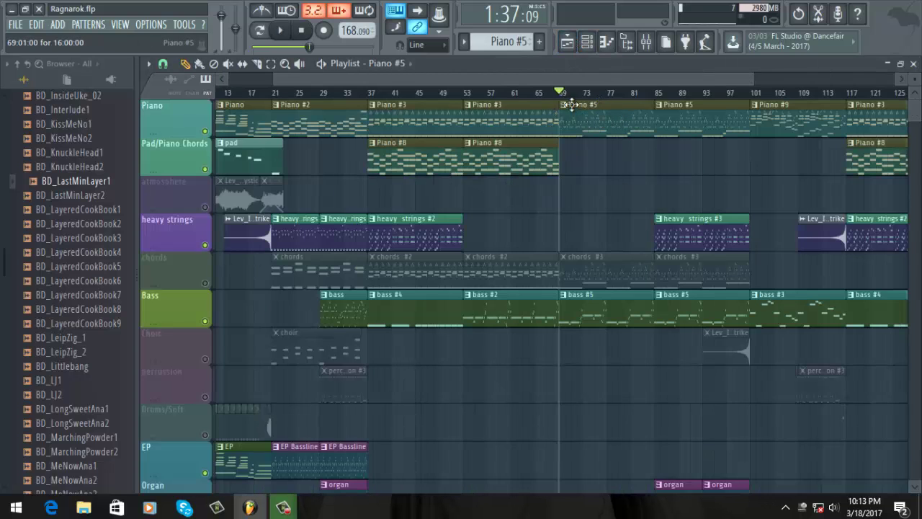
Step: Play the song from bar 69 and follow the active tracks from Piano down to Celestial Choir
left_click_drag(526, 80, 418, 63)
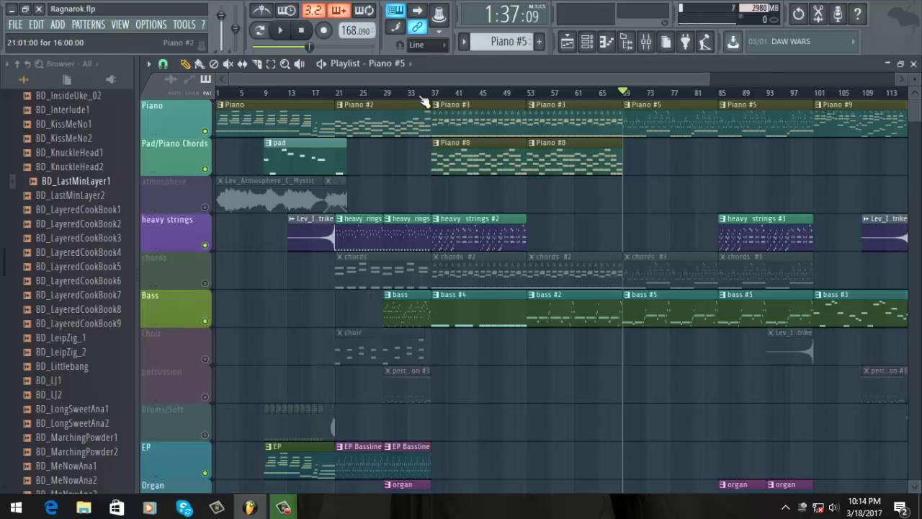
left_click_drag(426, 78, 543, 85)
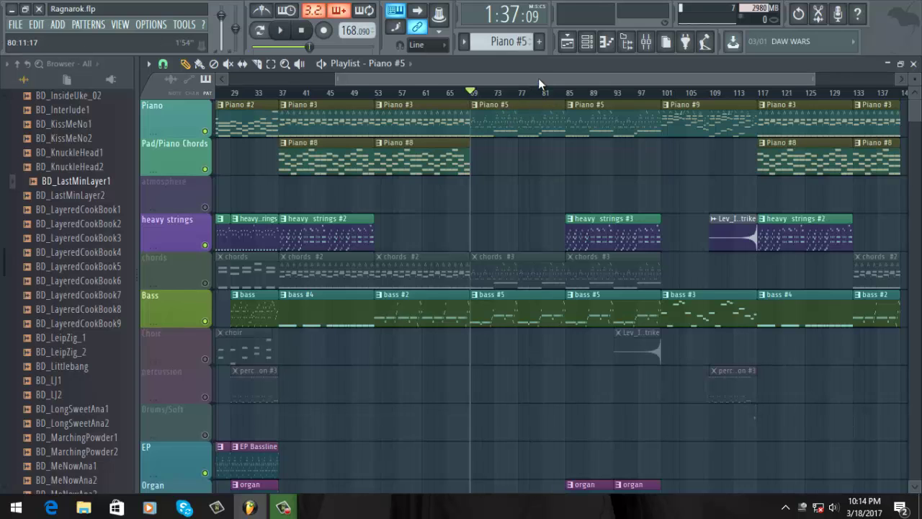
scroll(538, 78, "right", 3)
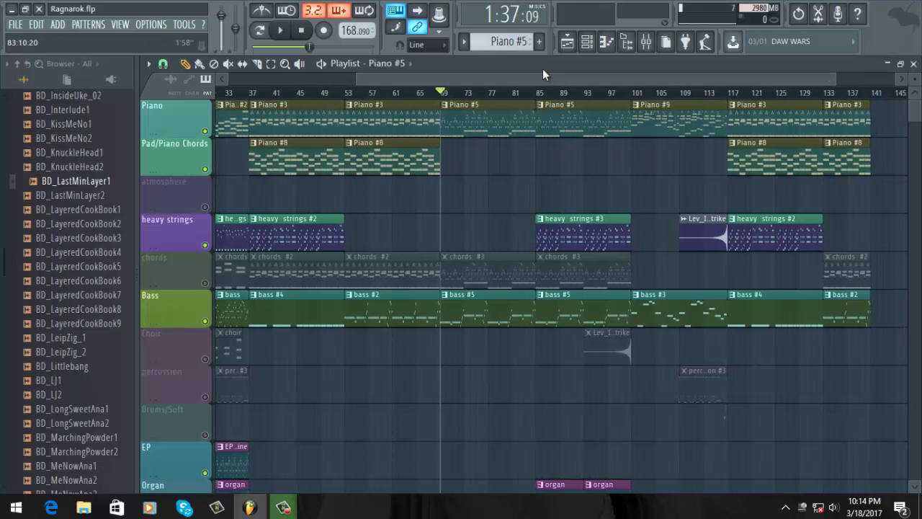
left_click_drag(545, 75, 575, 76)
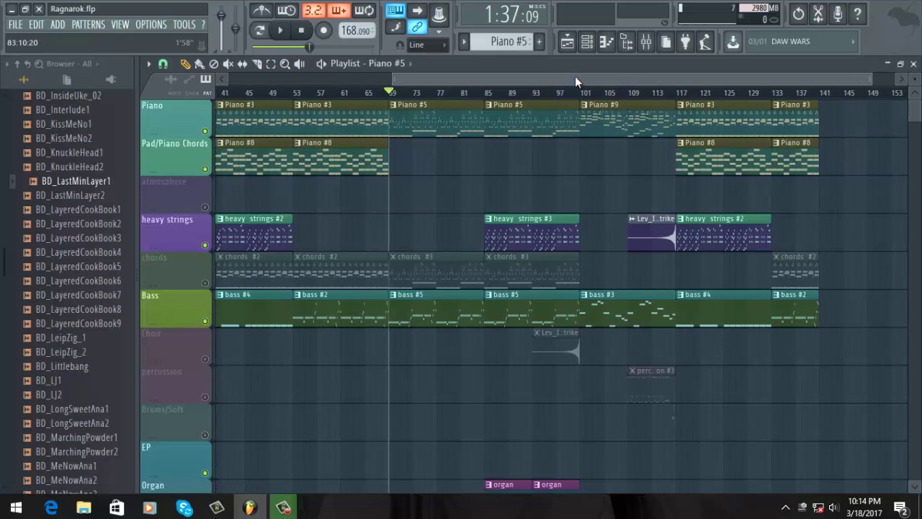
left_click(283, 30)
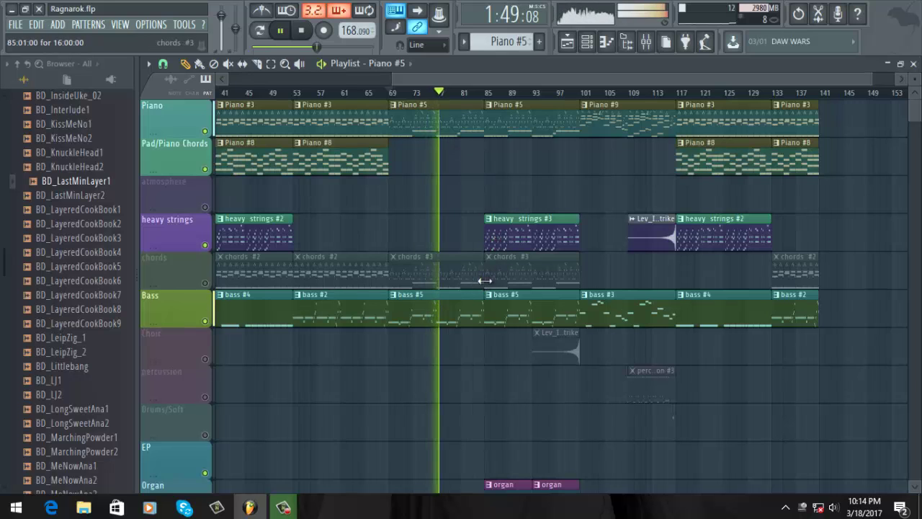
scroll(486, 266, "down", 1)
scroll(502, 306, "down", 3)
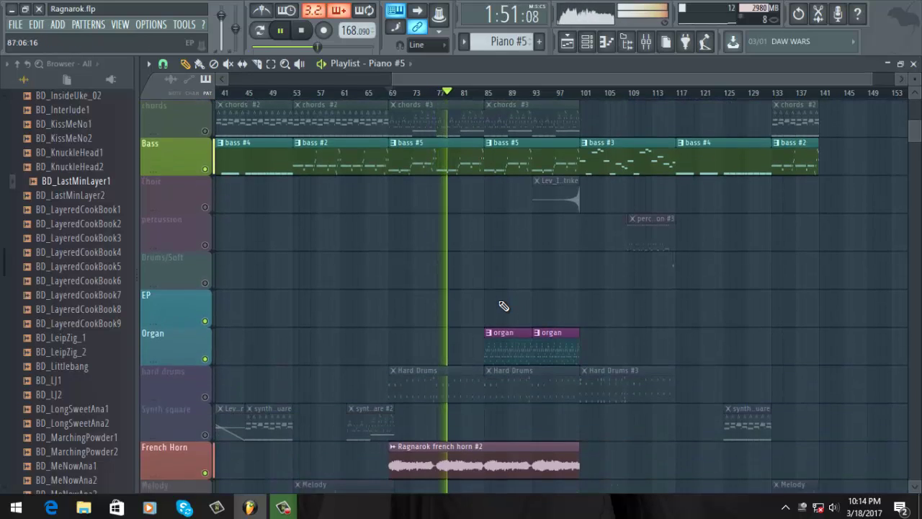
scroll(504, 306, "down", 5)
scroll(494, 278, "down", 1)
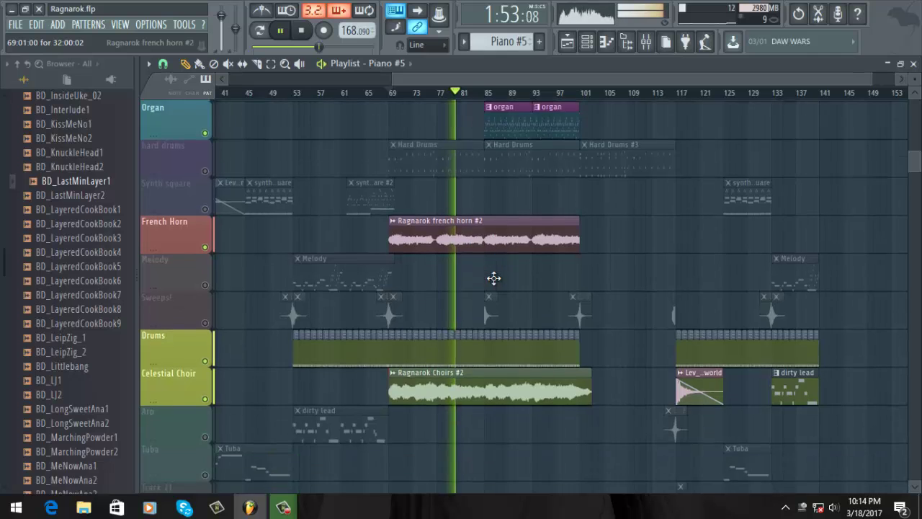
scroll(494, 278, "down", 2)
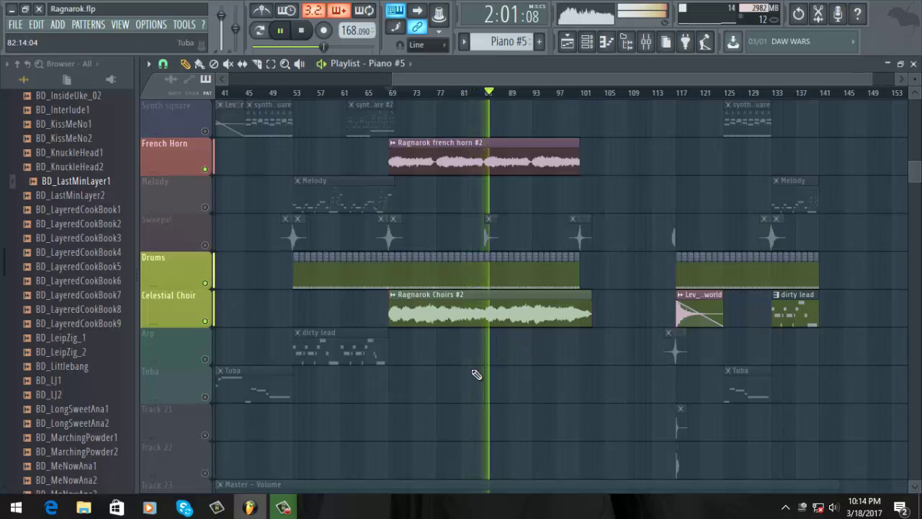
Step: Follow the section starting at bar 85 from Celestial Choir back up to Piano during playback, and pause the song at bar 101
scroll(504, 382, "down", 2)
scroll(533, 306, "up", 2)
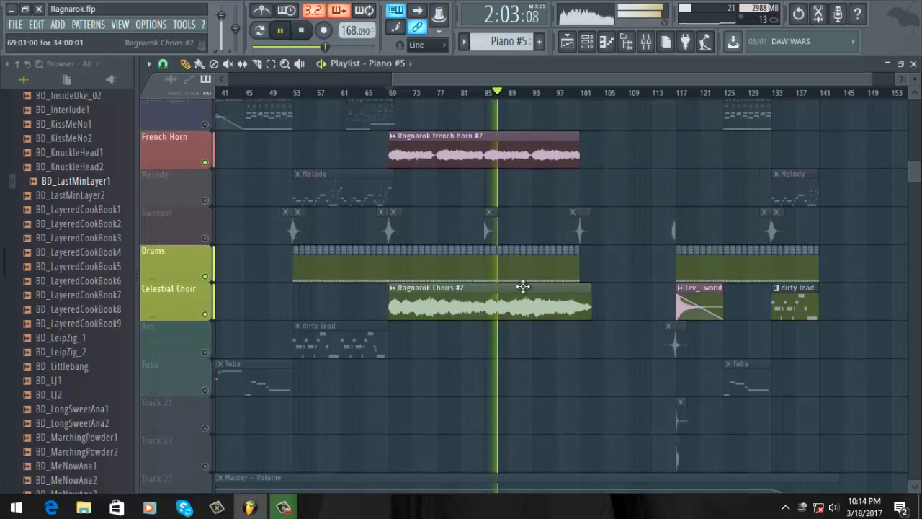
scroll(547, 277, "up", 1)
scroll(595, 276, "up", 4)
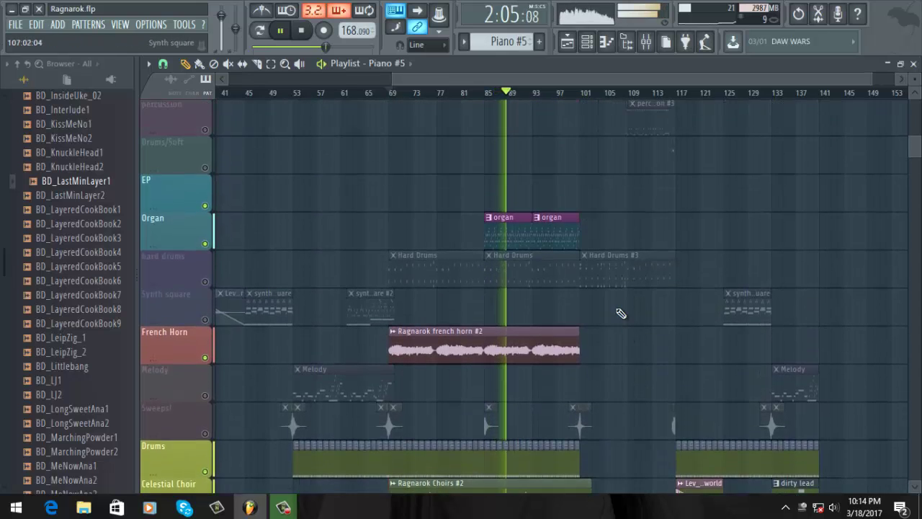
scroll(591, 301, "up", 4)
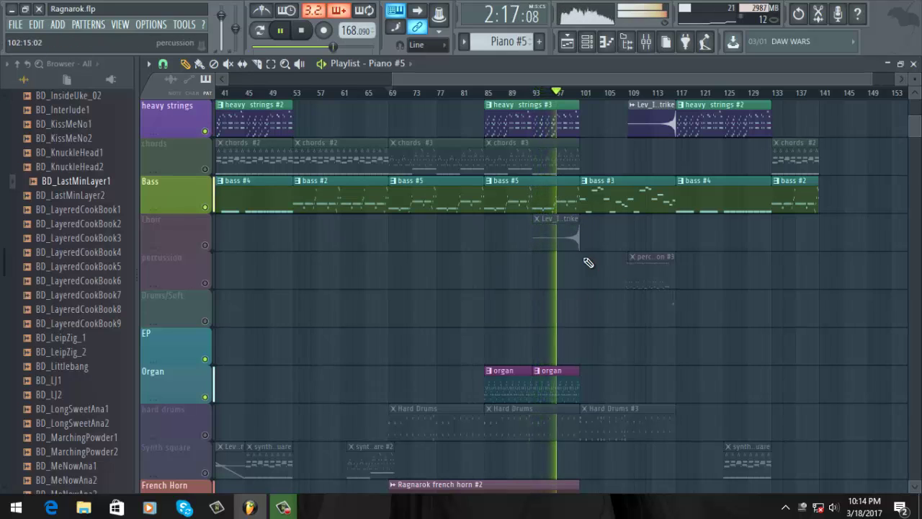
scroll(598, 252, "up", 3)
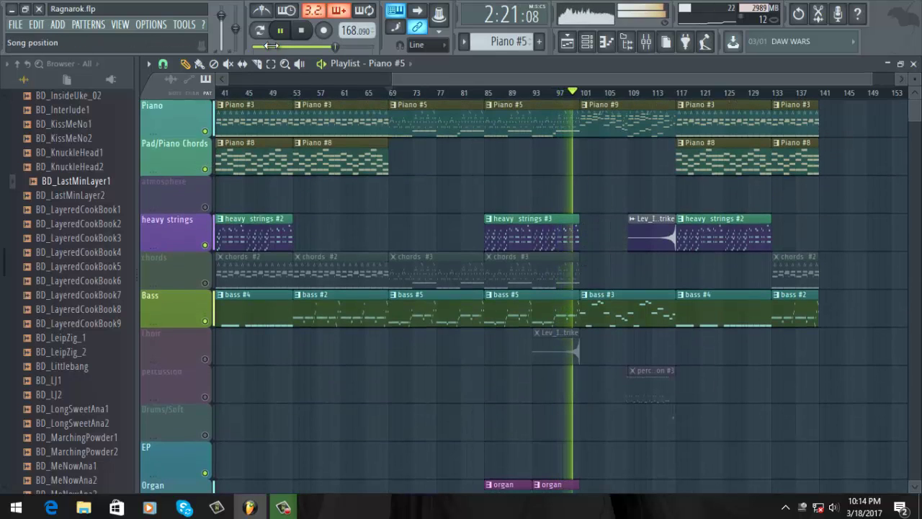
left_click(284, 33)
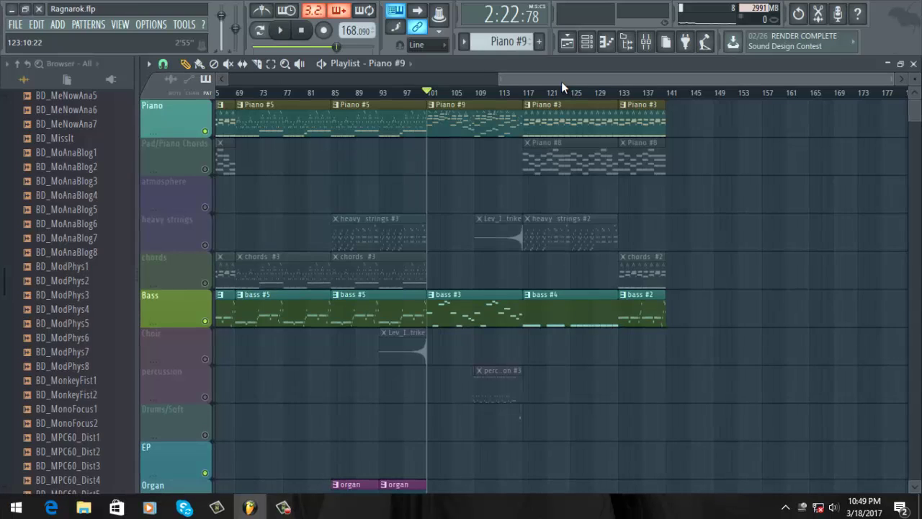
Step: Unmute all playlist tracks for the sections starting at bar 101
left_click_drag(561, 82, 289, 73)
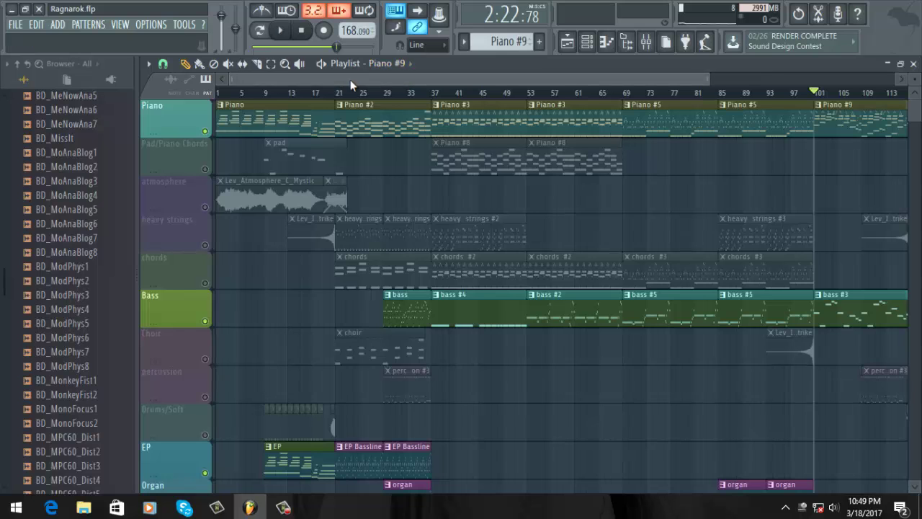
left_click_drag(350, 79, 608, 116)
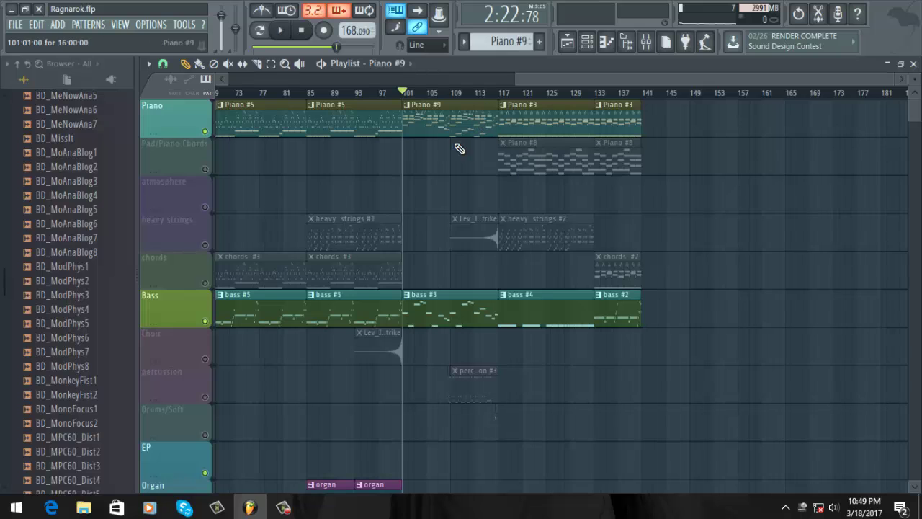
scroll(465, 242, "down", 2)
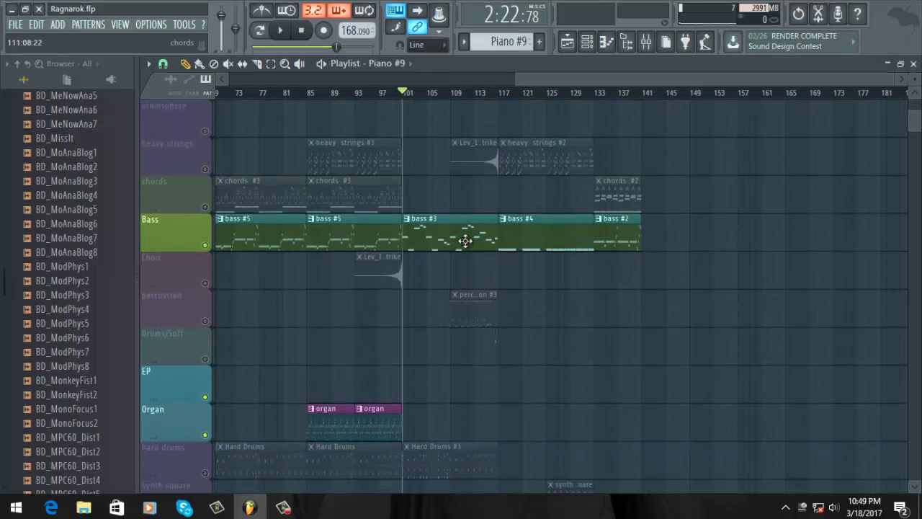
scroll(448, 291, "down", 5)
scroll(463, 290, "up", 7)
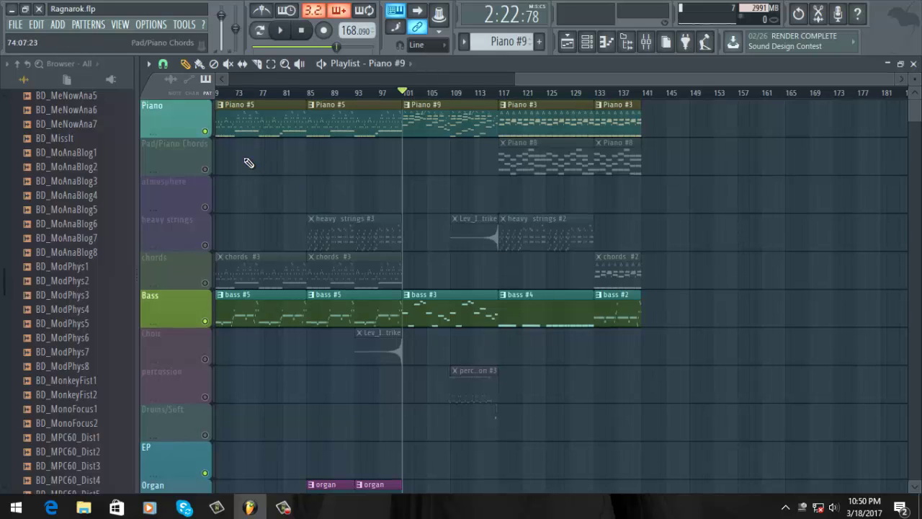
right_click(212, 171)
right_click(211, 170)
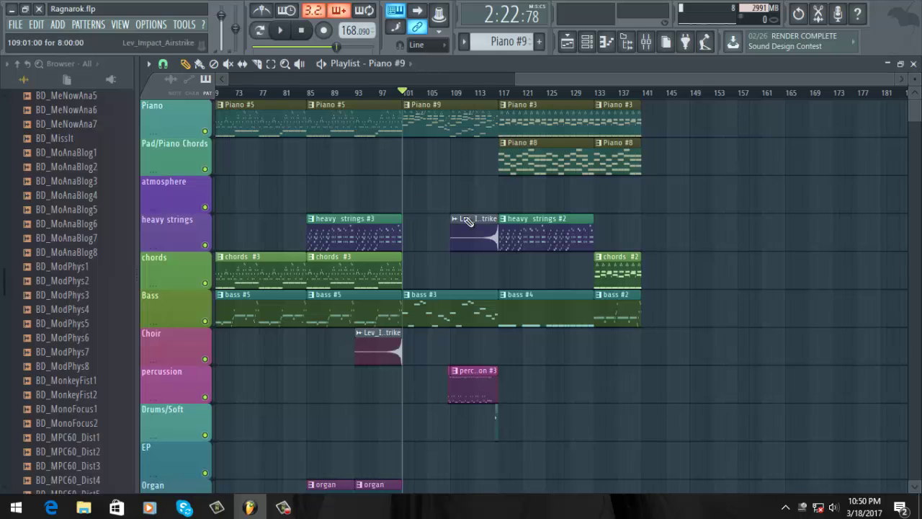
Step: Review all tracks in the closing sections down to the Master volume automation, and select the timeline from bar 101 to 117
scroll(531, 223, "down", 2)
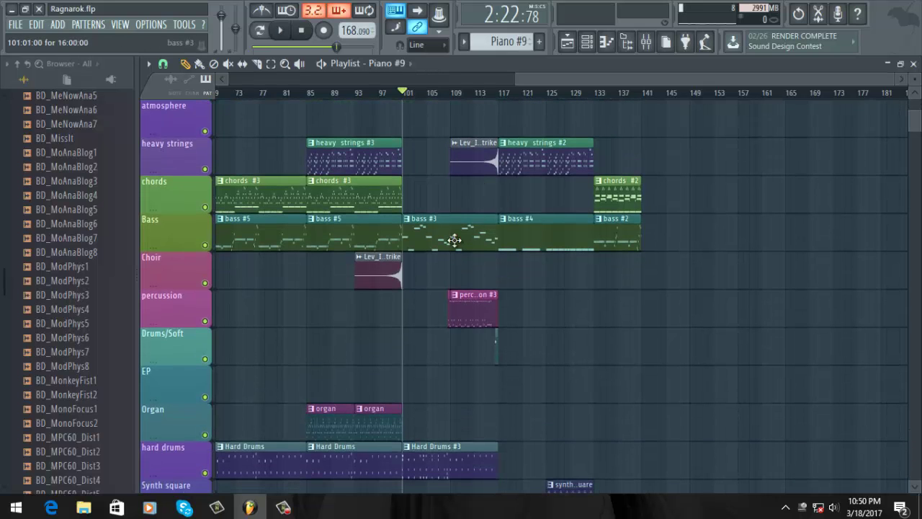
scroll(460, 239, "down", 1)
scroll(386, 281, "down", 7)
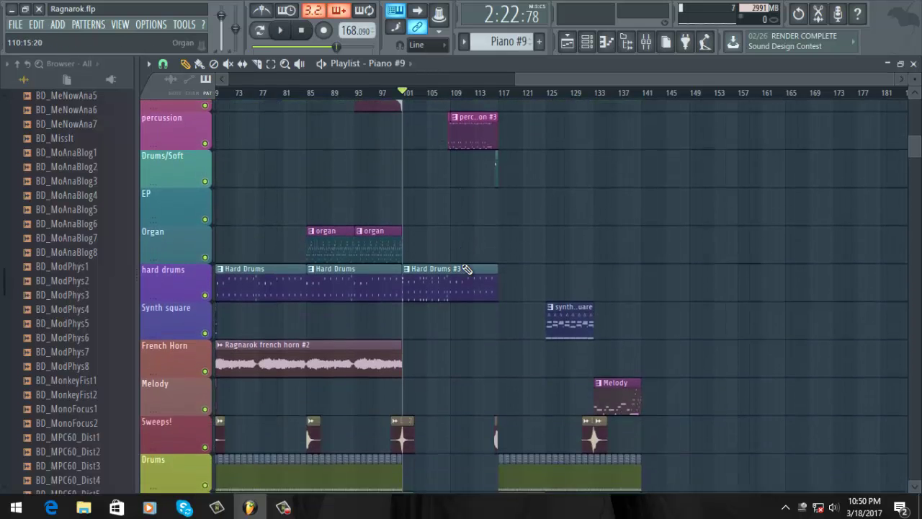
scroll(547, 339, "down", 3)
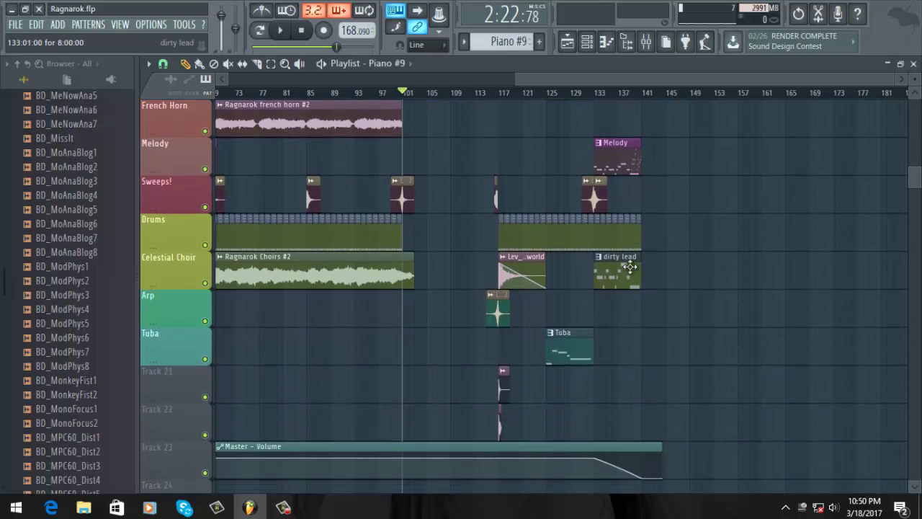
scroll(458, 248, "up", 13)
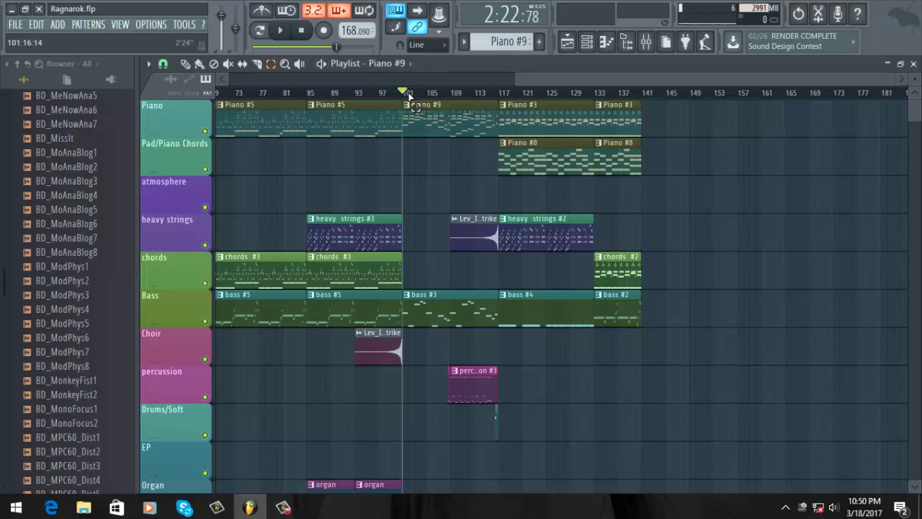
left_click_drag(408, 94, 487, 106)
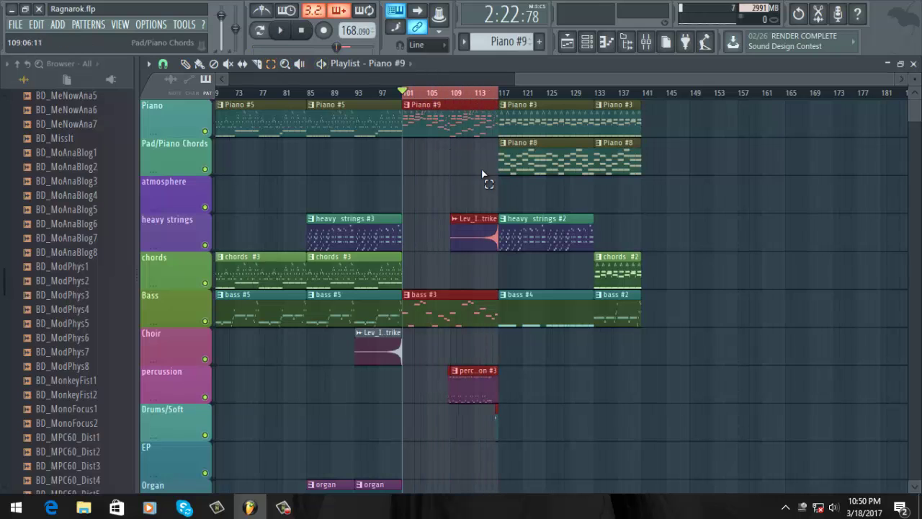
scroll(473, 184, "down", 1)
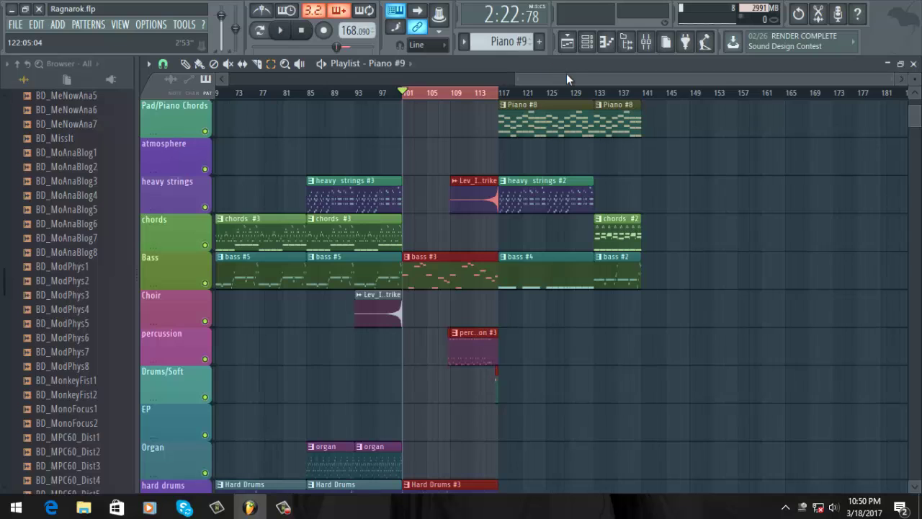
Step: Select the timeline from bar 117 to 141, and extend the selection back to bar 101
left_click_drag(566, 74, 585, 79)
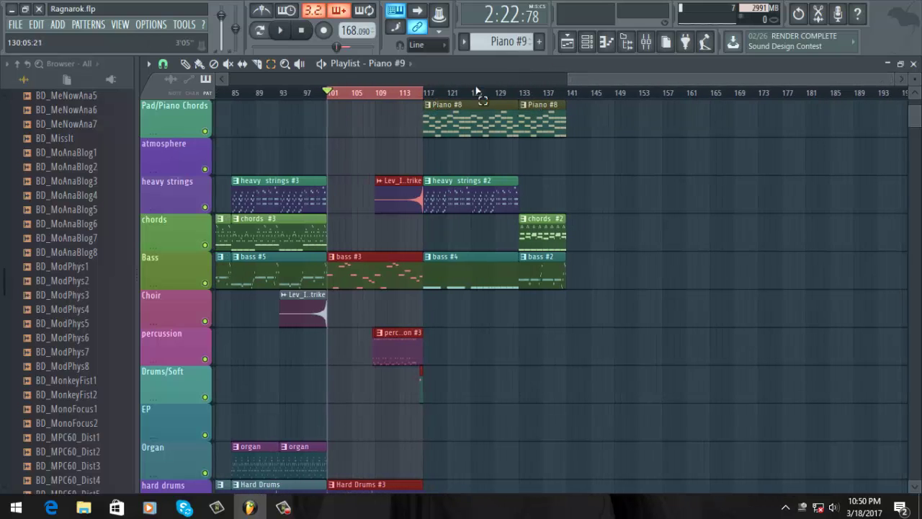
left_click_drag(430, 91, 568, 110)
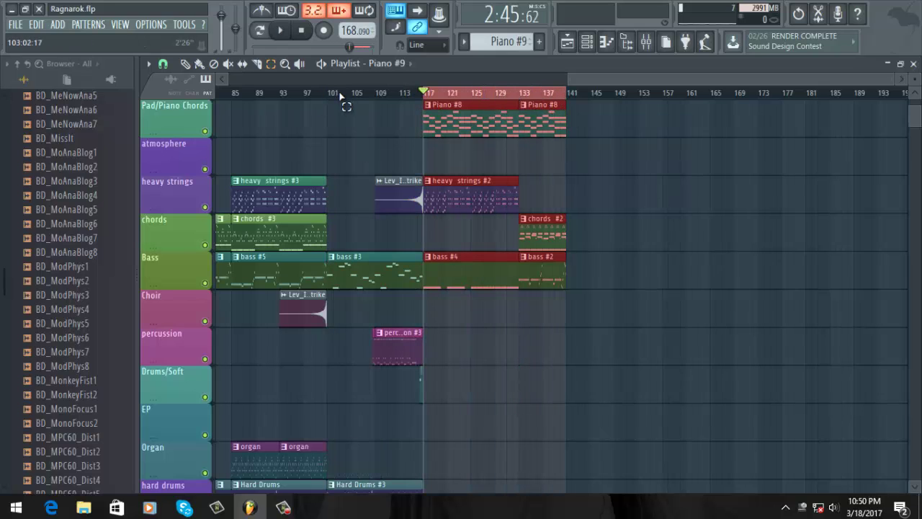
left_click_drag(333, 98, 564, 133)
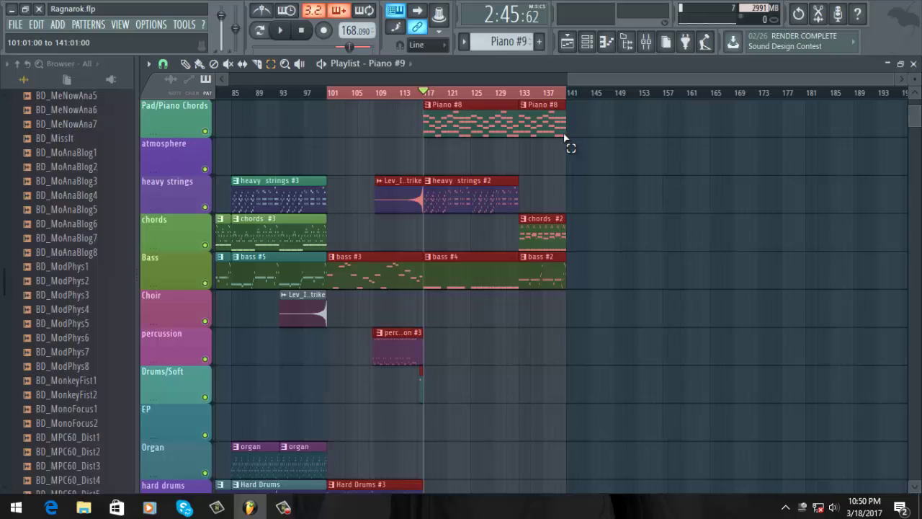
scroll(455, 258, "down", 3)
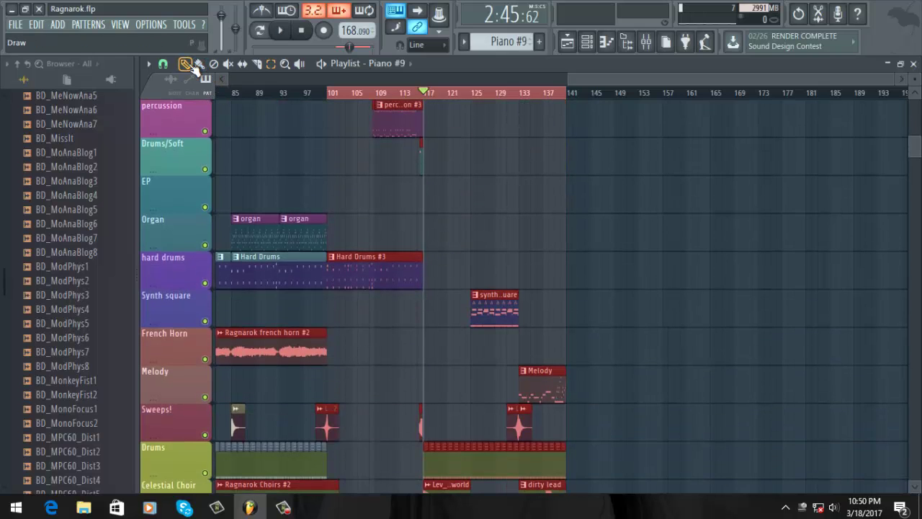
Step: Look over the arrangement from its opening bars to bar 141, examining the closing sections' tracks from Piano down to Tuba
left_click_drag(650, 78, 257, 85)
scroll(630, 260, "up", 4)
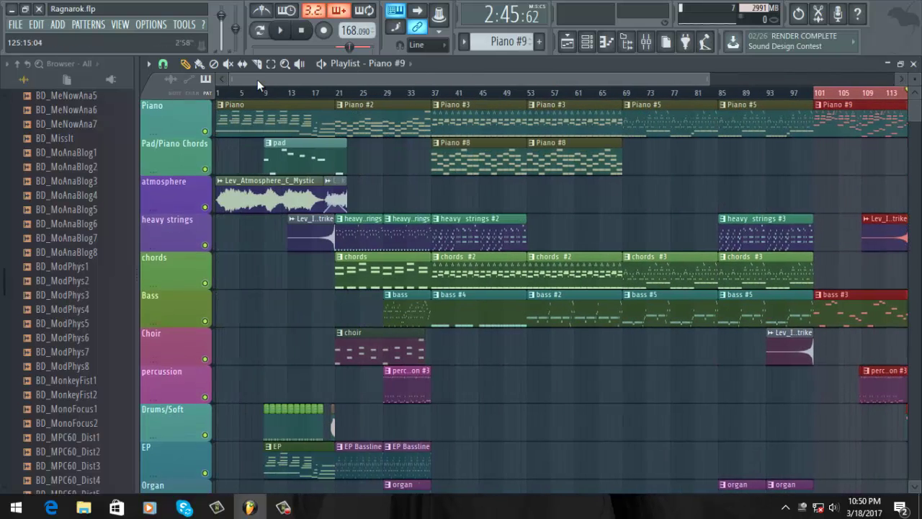
left_click_drag(325, 84, 669, 93)
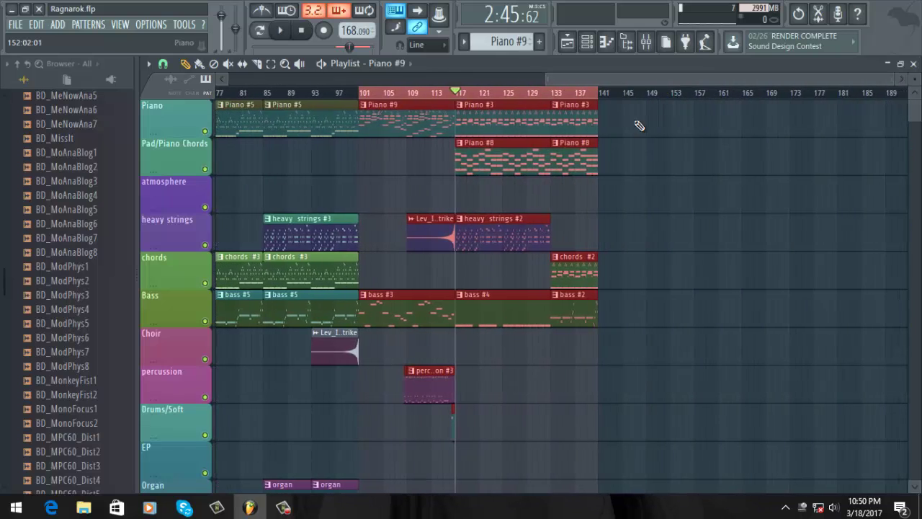
scroll(482, 240, "down", 4)
scroll(432, 260, "up", 4)
scroll(360, 340, "down", 16)
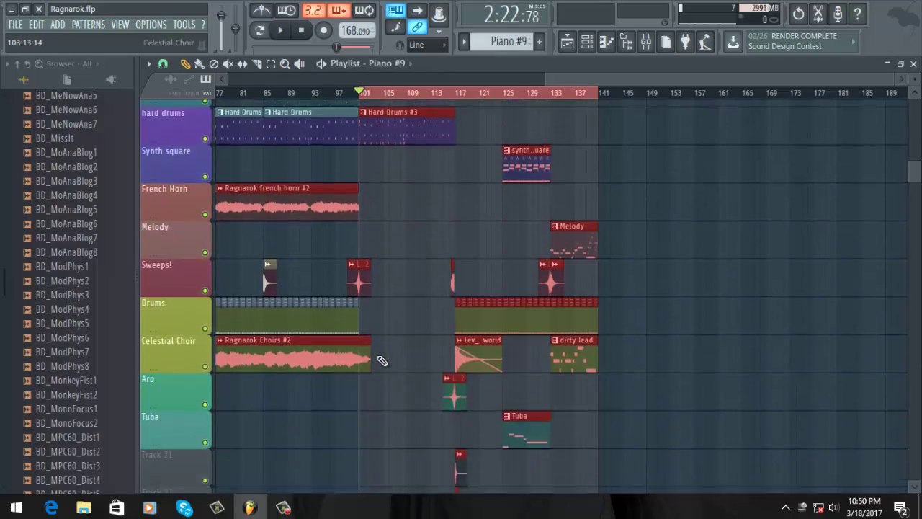
scroll(370, 346, "up", 9)
scroll(369, 347, "up", 7)
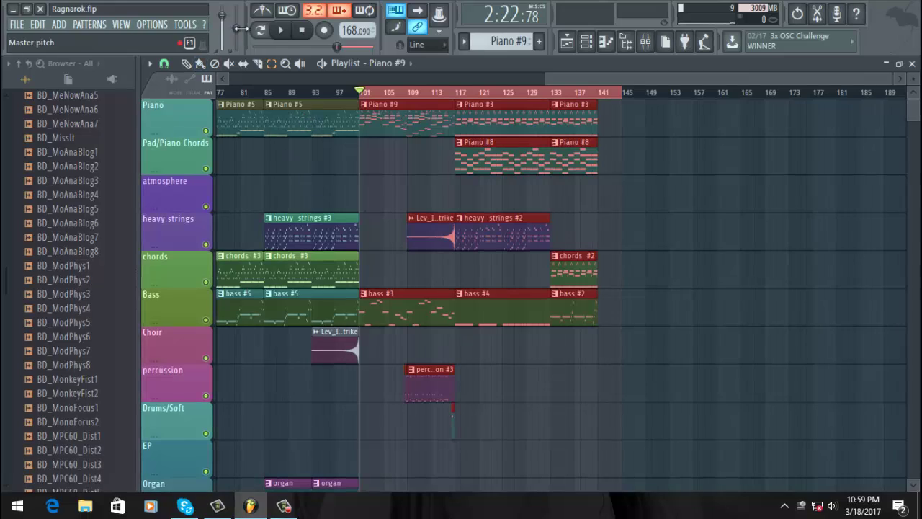
Step: Play the song from bar 101, examine the Piano #9 pattern's notes in the piano roll, and return to the playlist
left_click(281, 29)
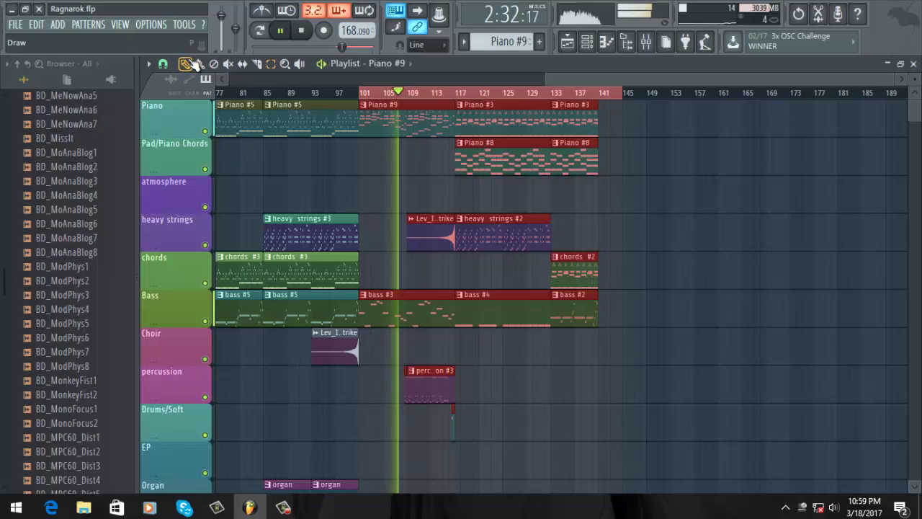
double_click(384, 130)
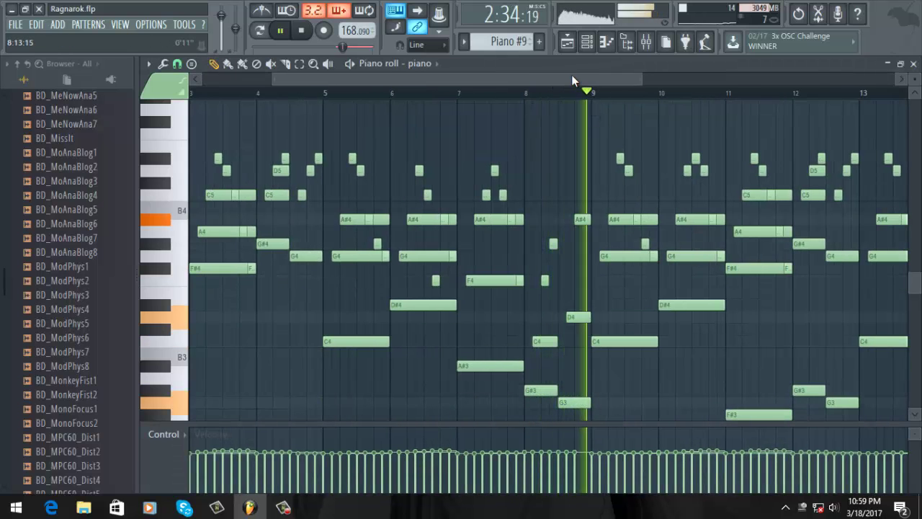
left_click_drag(578, 75, 676, 71)
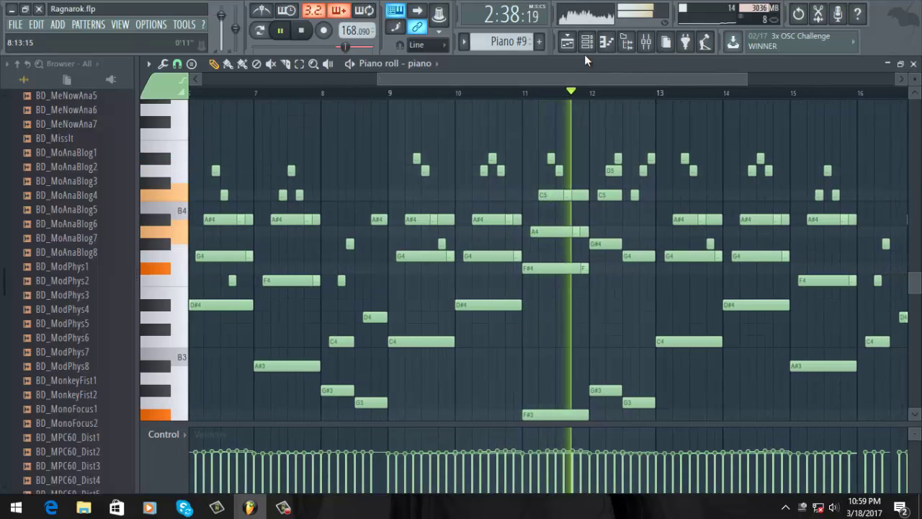
left_click(567, 44)
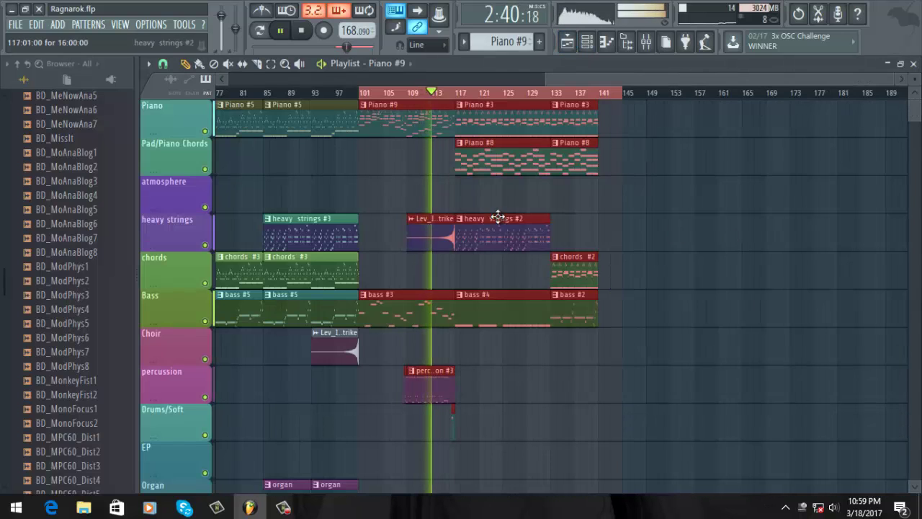
Step: Follow the closing sections during playback through the drums, impact and Master volume tracks, and back up to the Synth square track
scroll(461, 286, "down", 5)
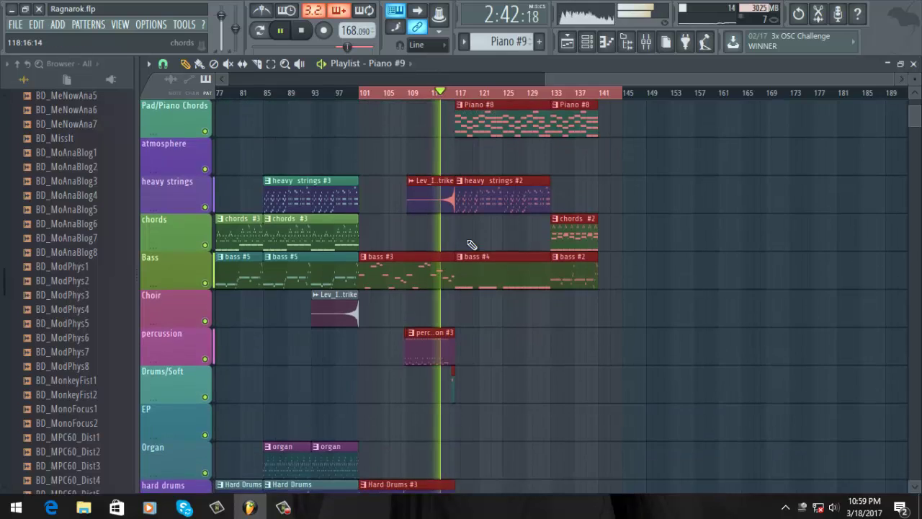
scroll(454, 244, "down", 3)
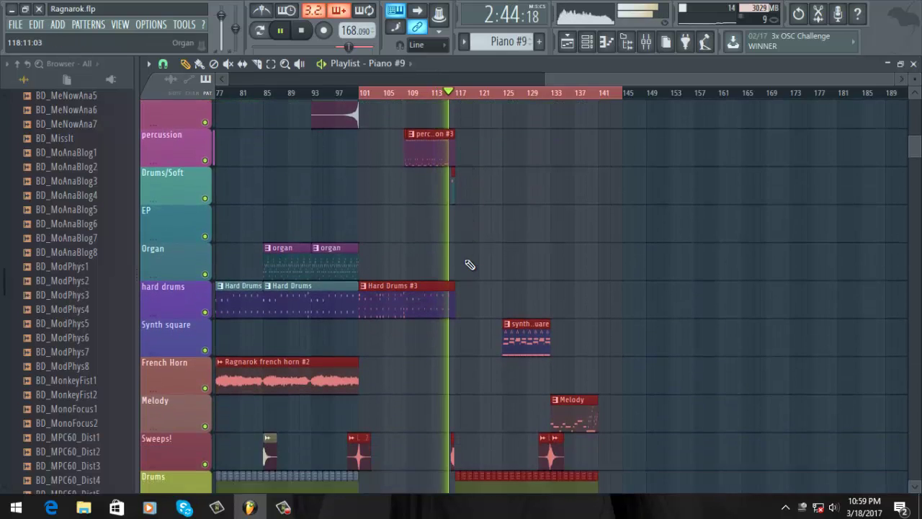
scroll(576, 305, "up", 6)
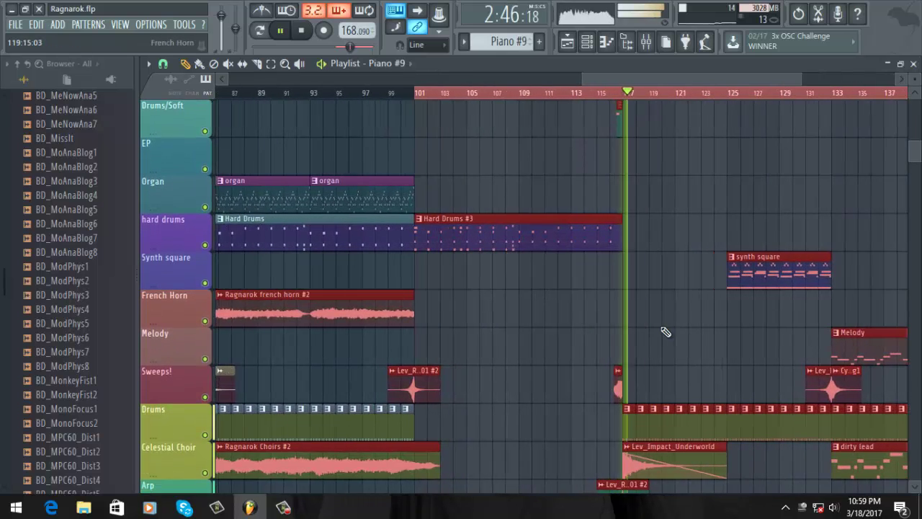
scroll(671, 325, "down", 5)
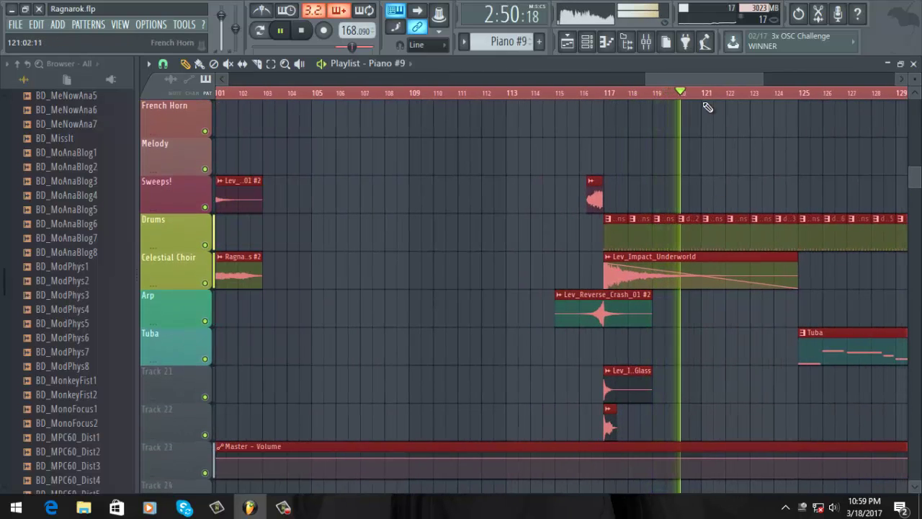
left_click_drag(693, 79, 757, 75)
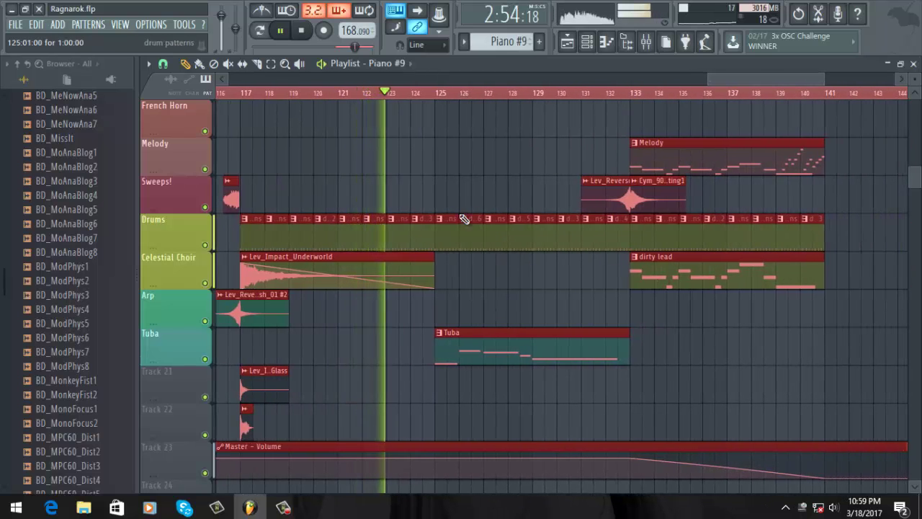
scroll(529, 232, "up", 2)
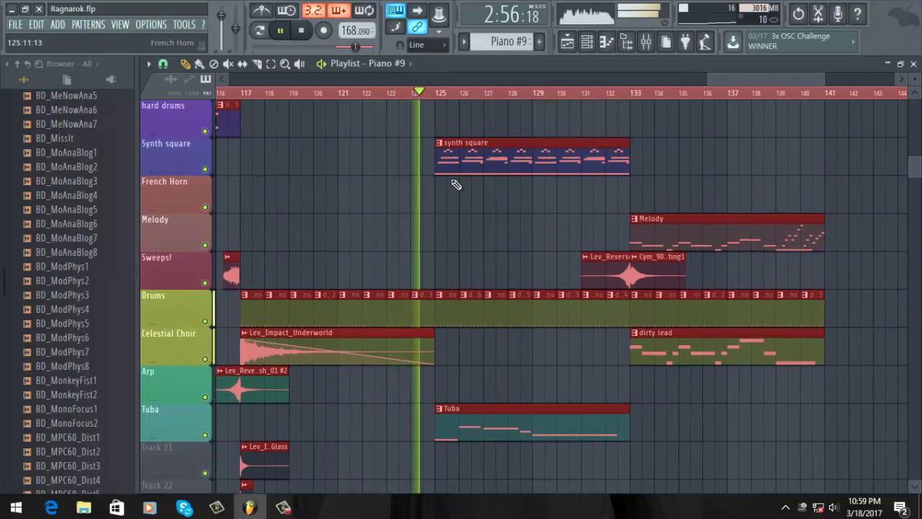